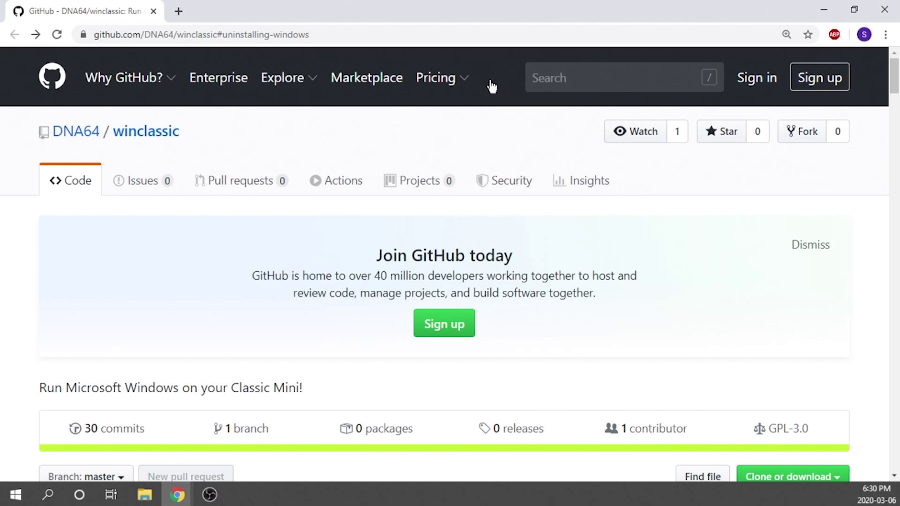
Step: Inspect the DISK1–DISK6 images in the Windows 3.11 (Retail Full) (3.5) desktop folder, then close it
click(826, 9)
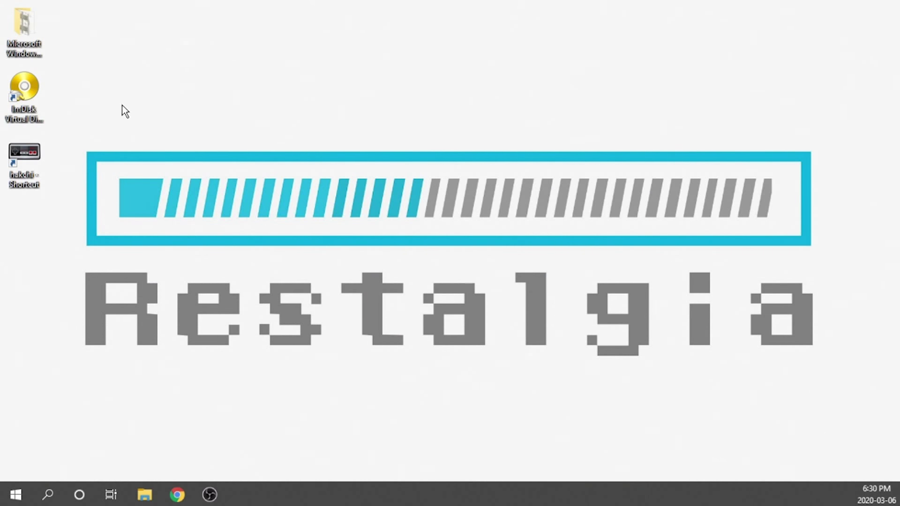
click(38, 43)
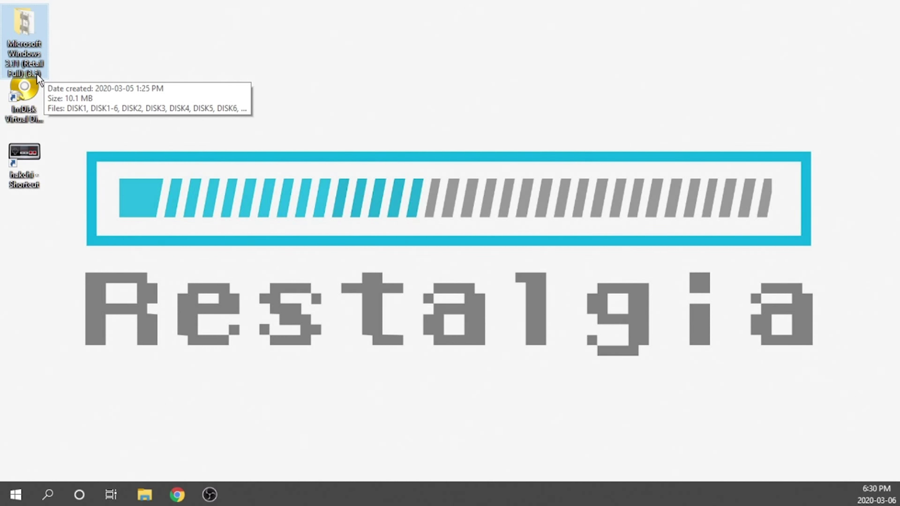
double_click(37, 41)
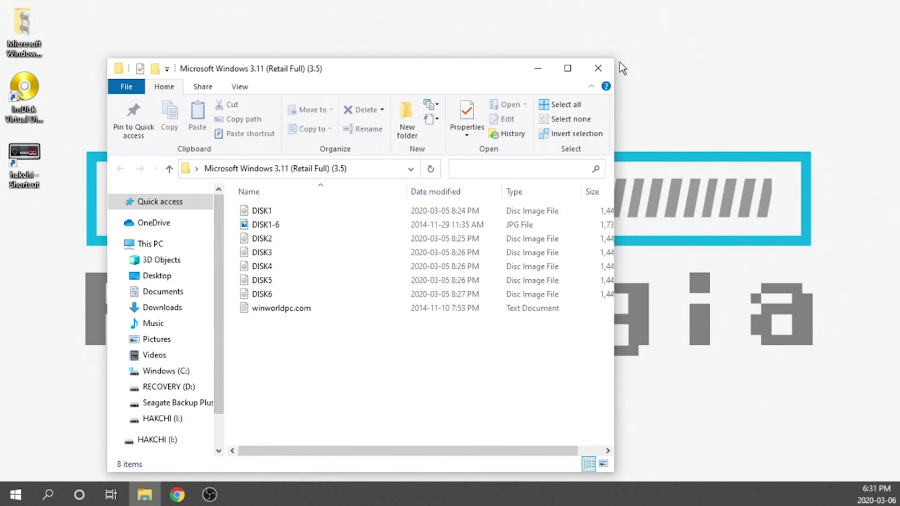
click(598, 71)
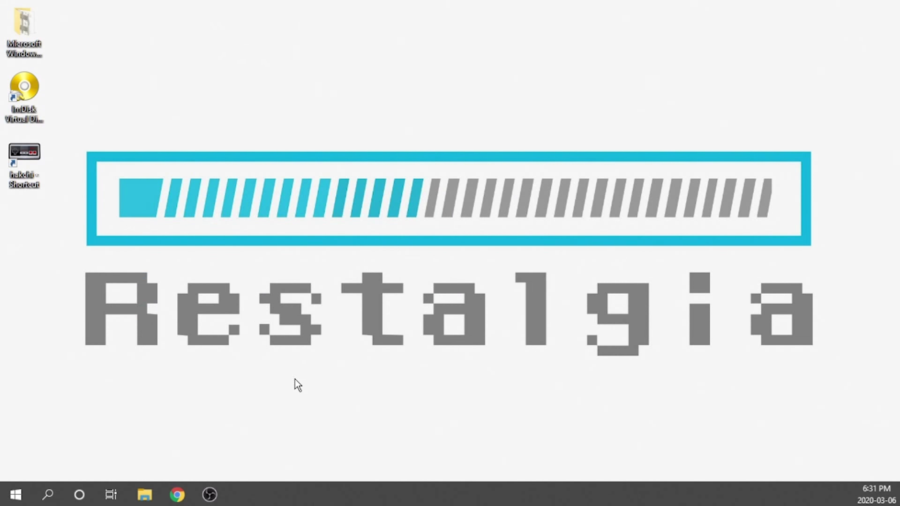
Step: Download the winclassic GitHub repository as winclassic-master.zip to the Desktop
mouse_move(178, 495)
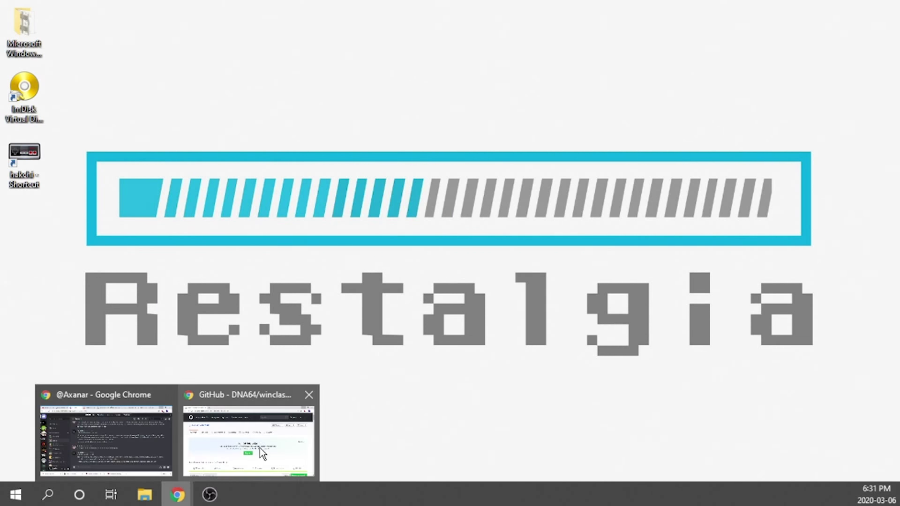
click(261, 449)
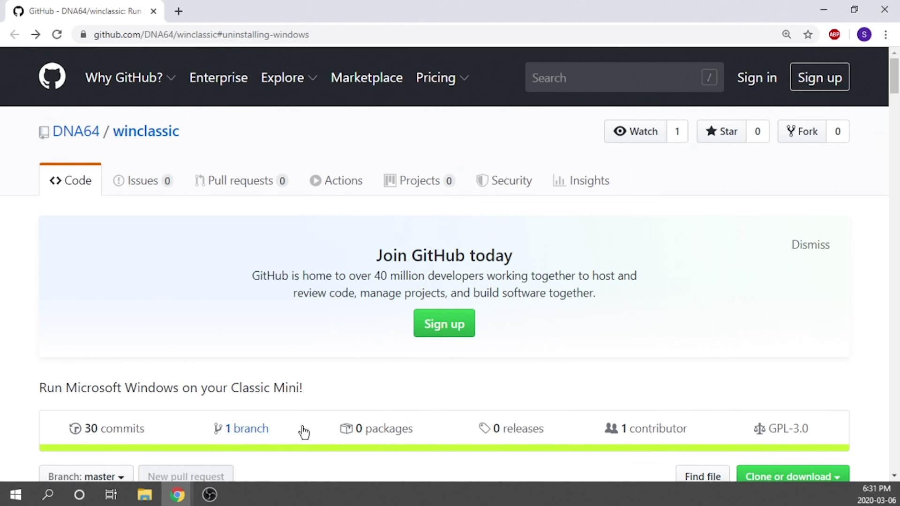
scroll(486, 404, down, 5)
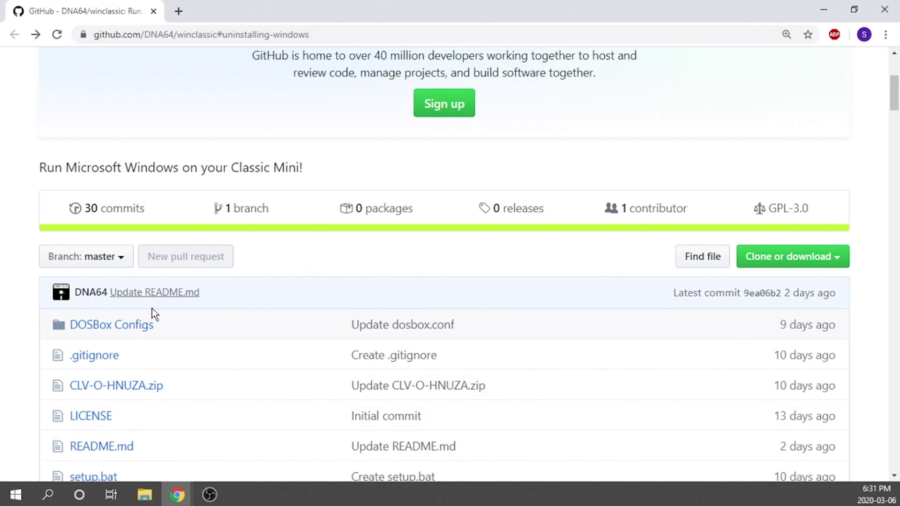
scroll(202, 394, down, 2)
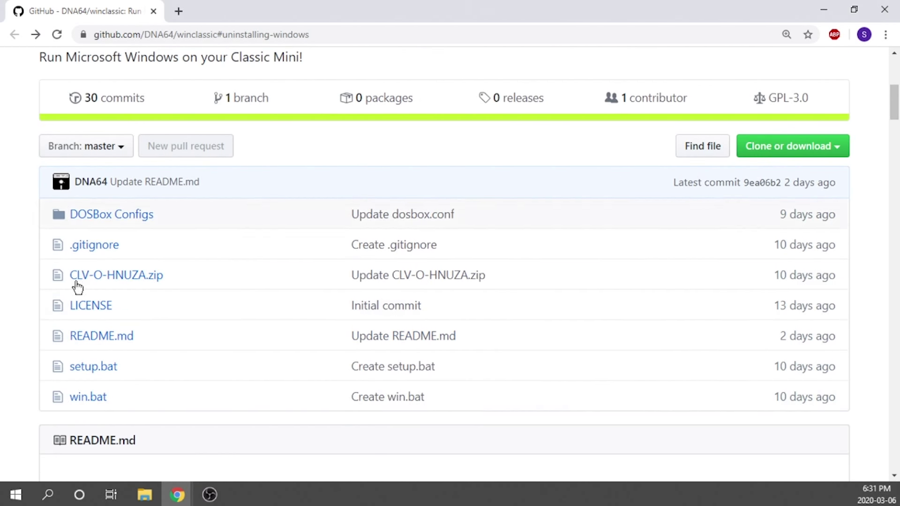
scroll(772, 221, up, 1)
scroll(772, 221, up, 1)
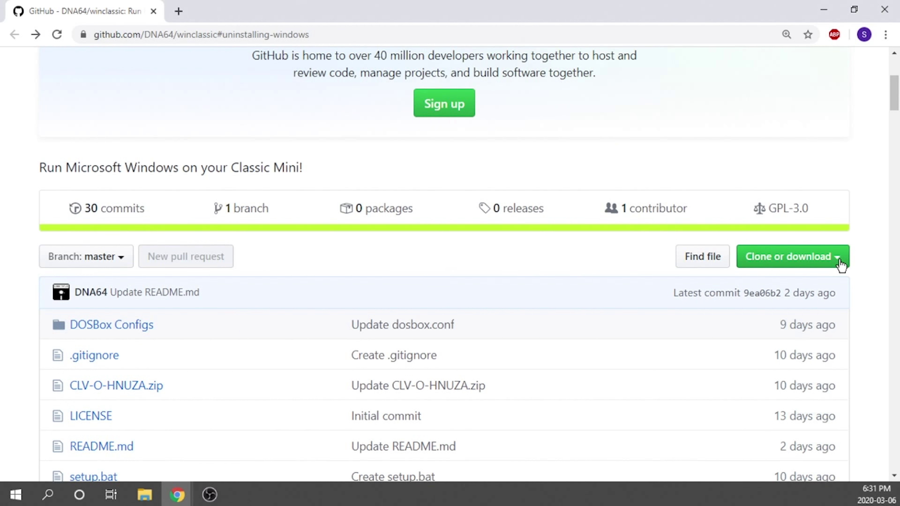
click(841, 264)
click(799, 393)
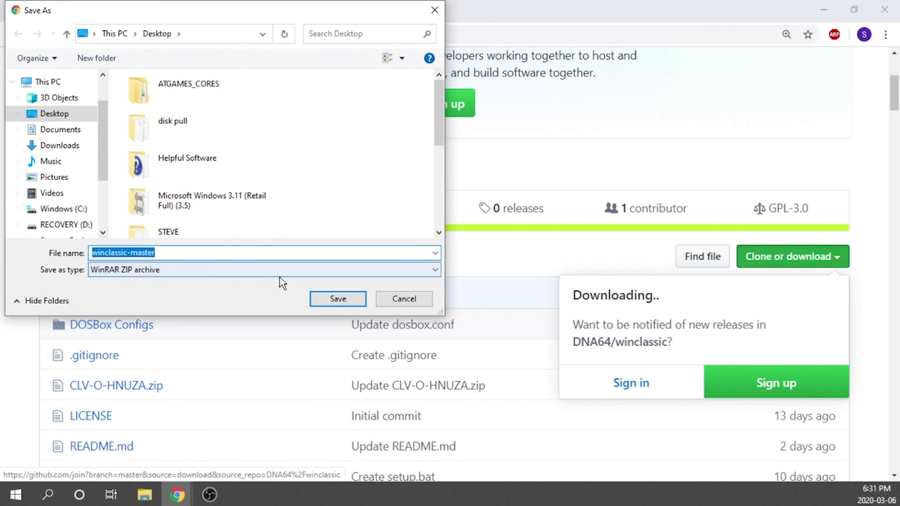
click(334, 299)
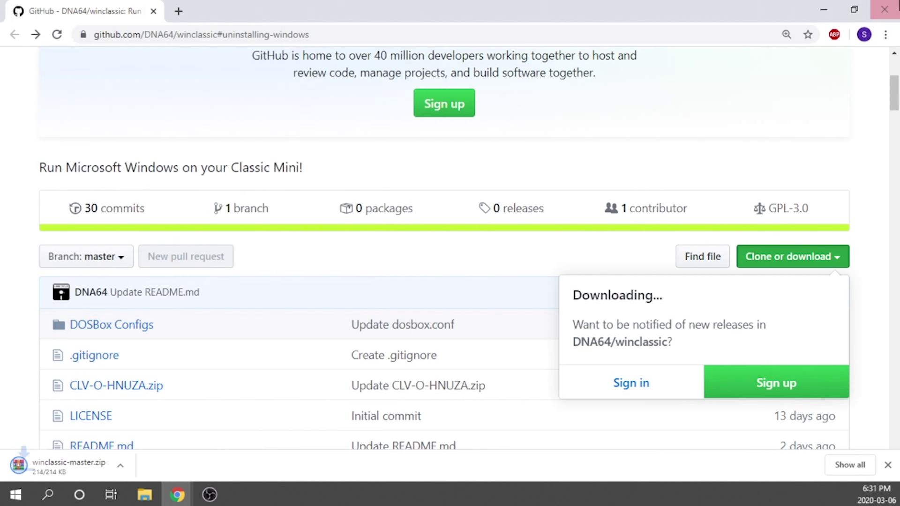
click(823, 9)
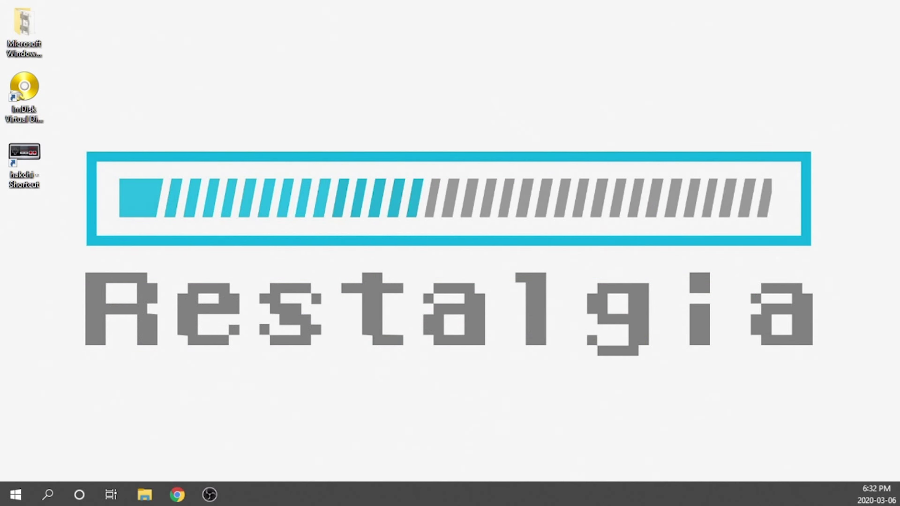
Step: Extract winclassic-master.zip into a winclassic-master desktop folder and delete the zip
drag(24, 164, 23, 242)
right_click(23, 241)
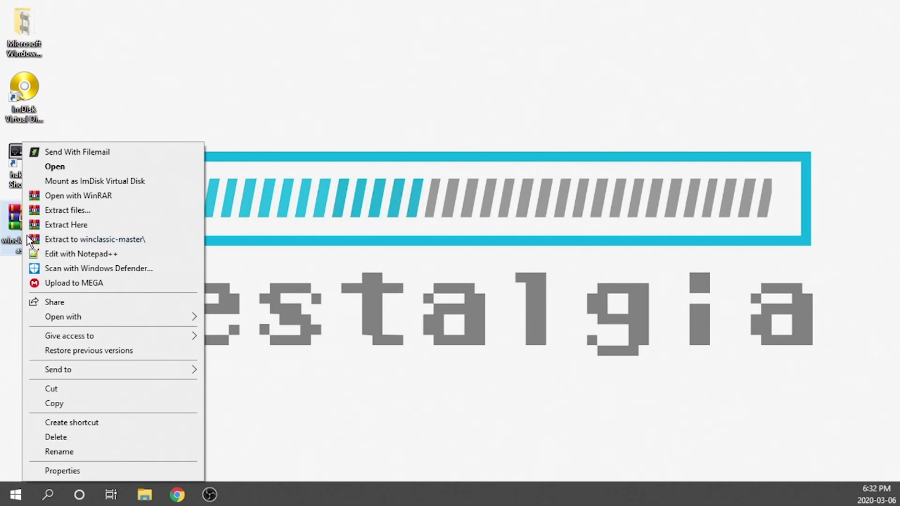
click(87, 239)
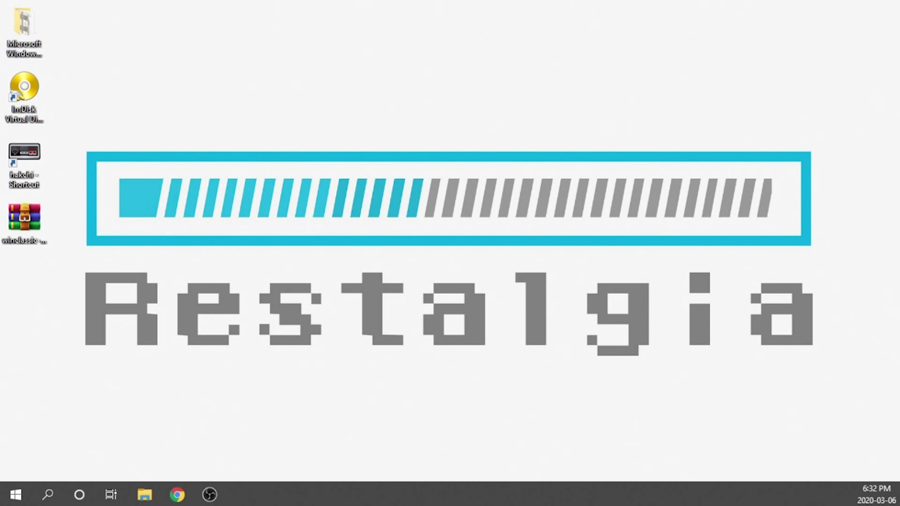
click(29, 228)
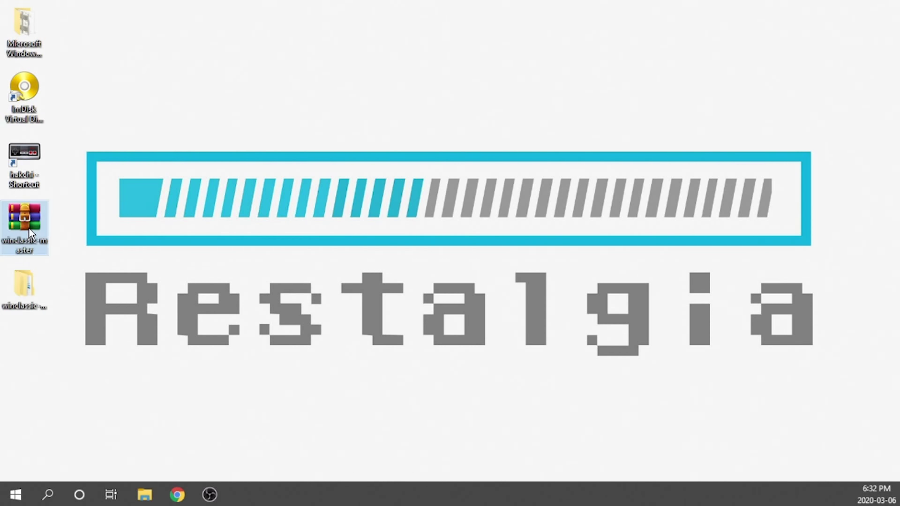
key(Delete)
Step: Check the extracted winclassic-master folder's contents, such as DOSBox Configs, then close its window
double_click(29, 244)
drag(294, 211, 61, 274)
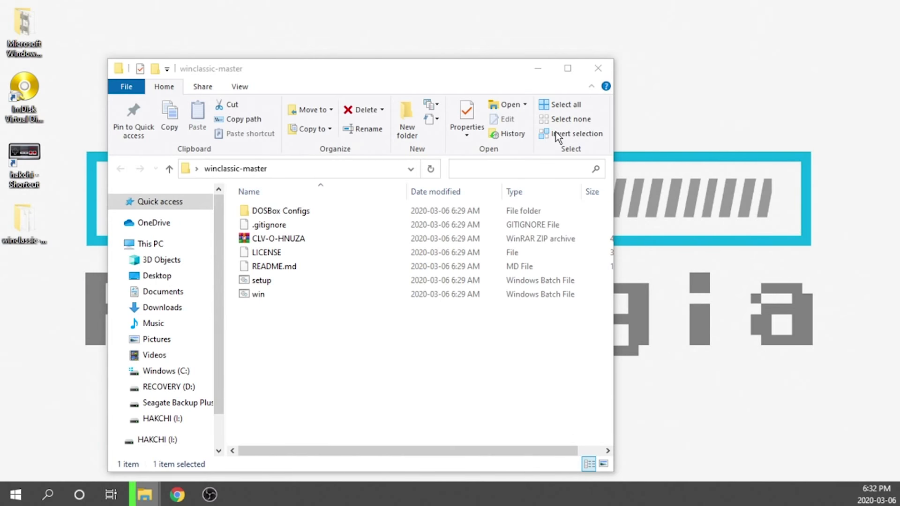
drag(86, 226, 45, 233)
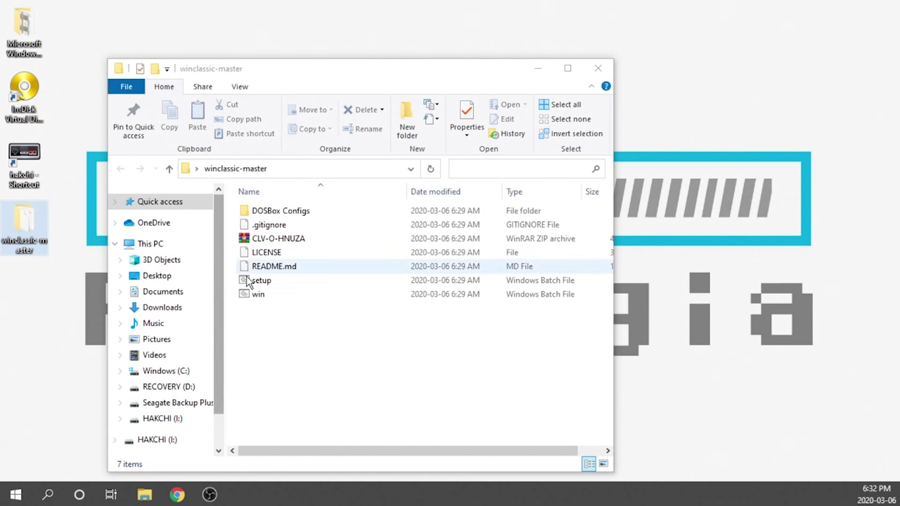
click(297, 211)
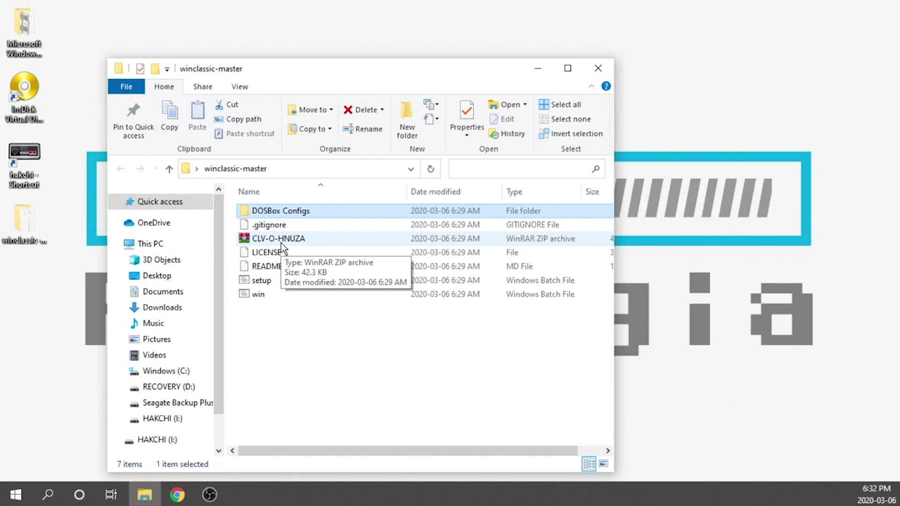
click(21, 58)
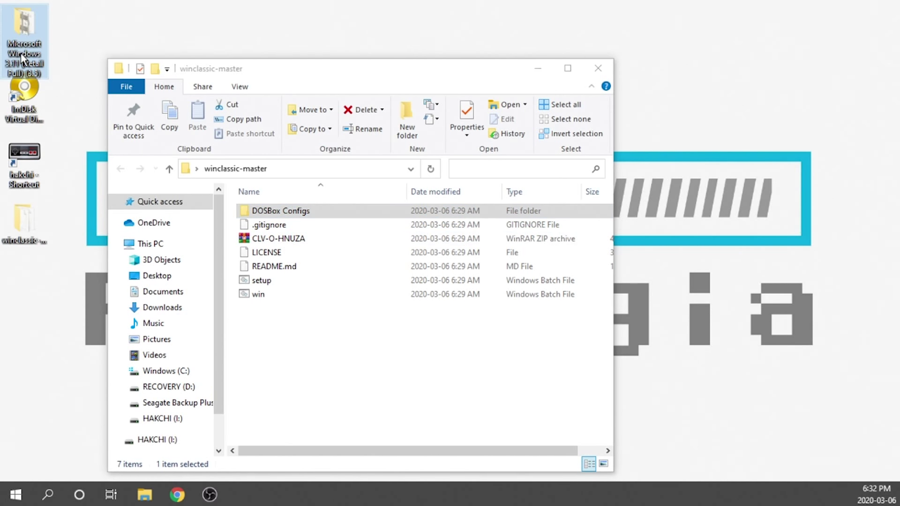
click(450, 361)
key(alt+F4)
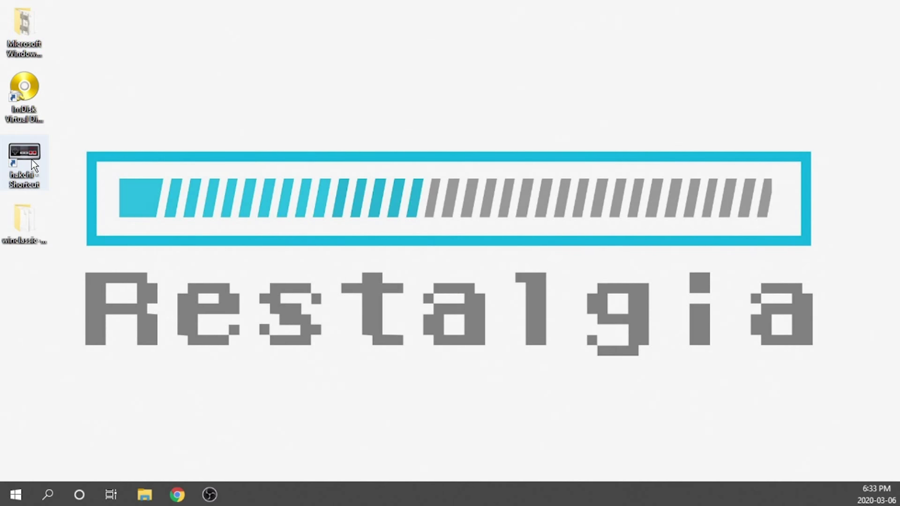
right_click(32, 160)
Step: Launch hakchi CE v3.7.0 from its desktop shortcut, loading the 22-game Super NES (USA) collection
click(16, 176)
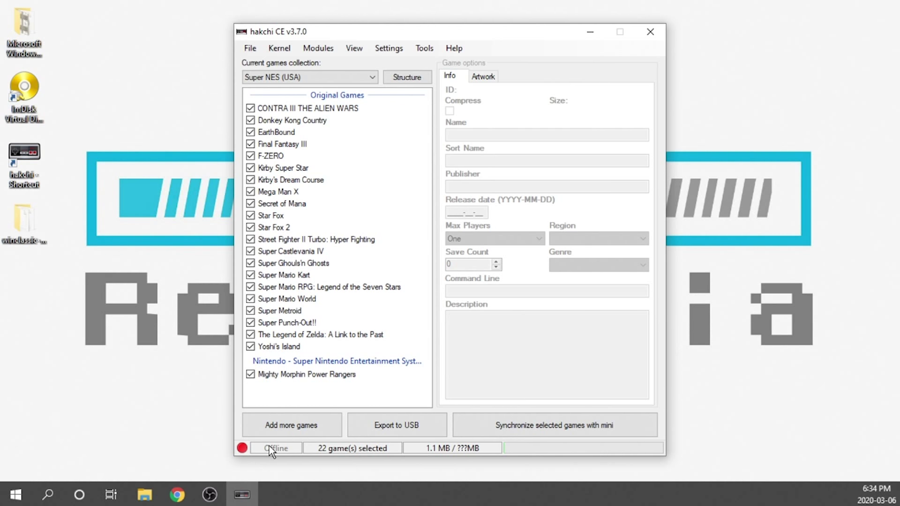
click(310, 51)
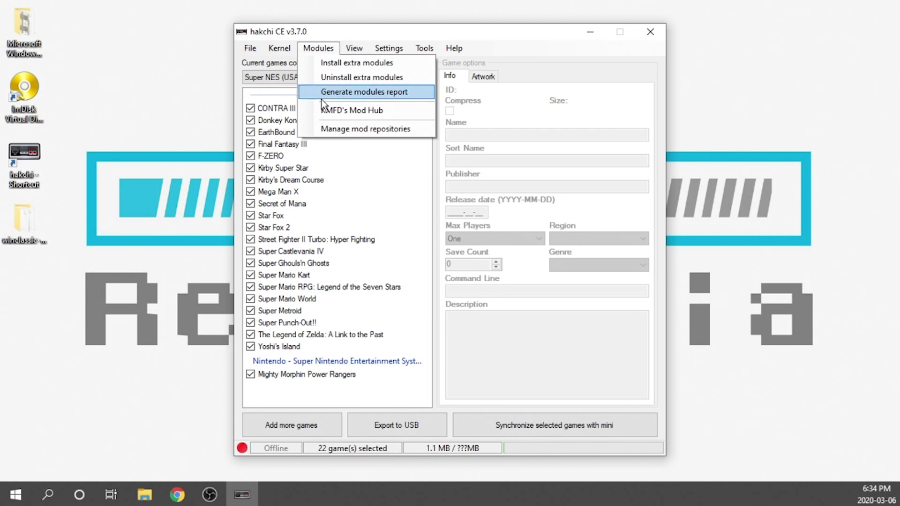
Step: In KMFD's Mod Hub, find DOSBox SVN under KMFD Cores and view its details (March 1st 2020)
click(328, 111)
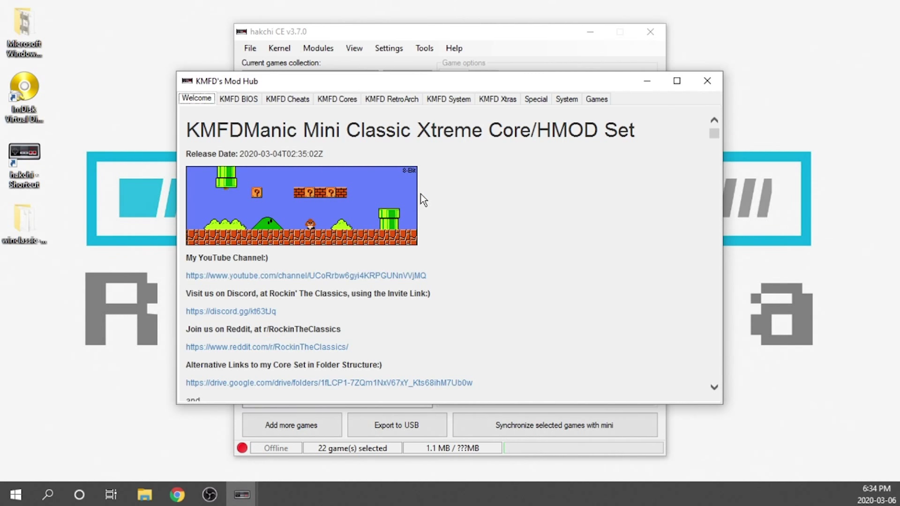
click(392, 99)
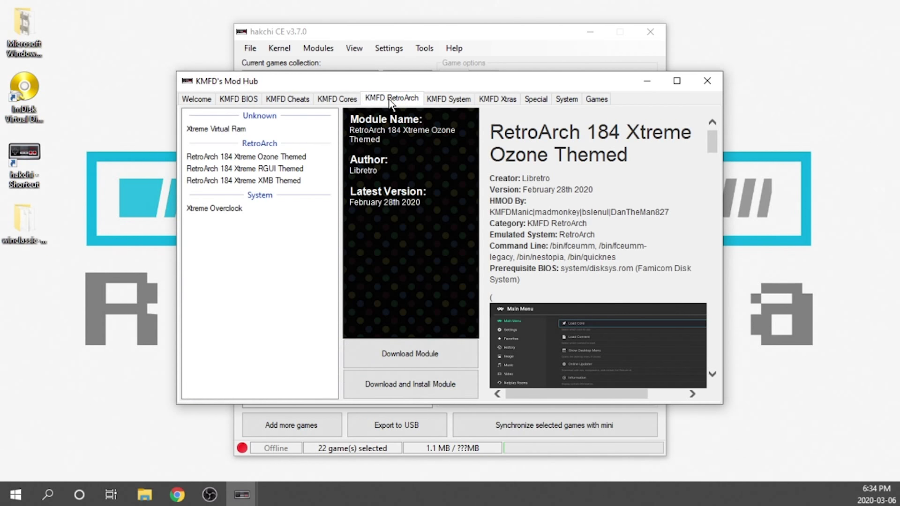
click(252, 157)
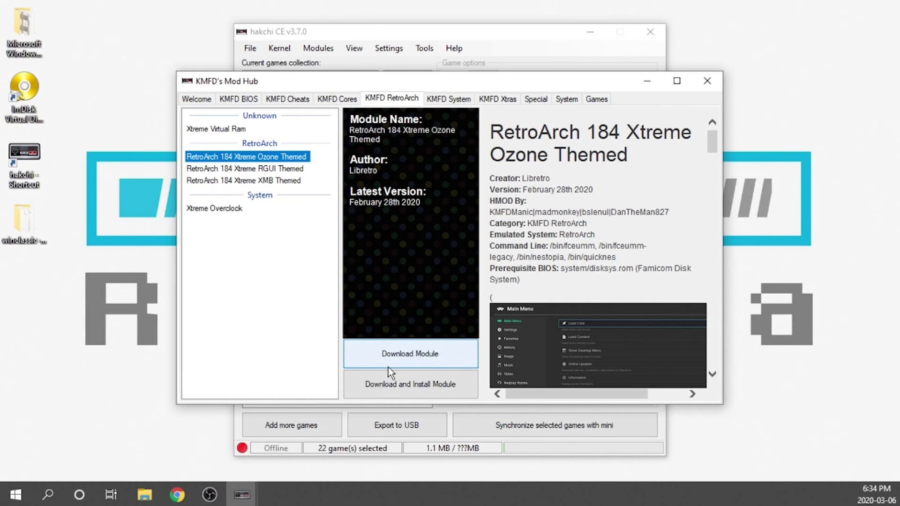
click(347, 103)
scroll(251, 232, down, 10)
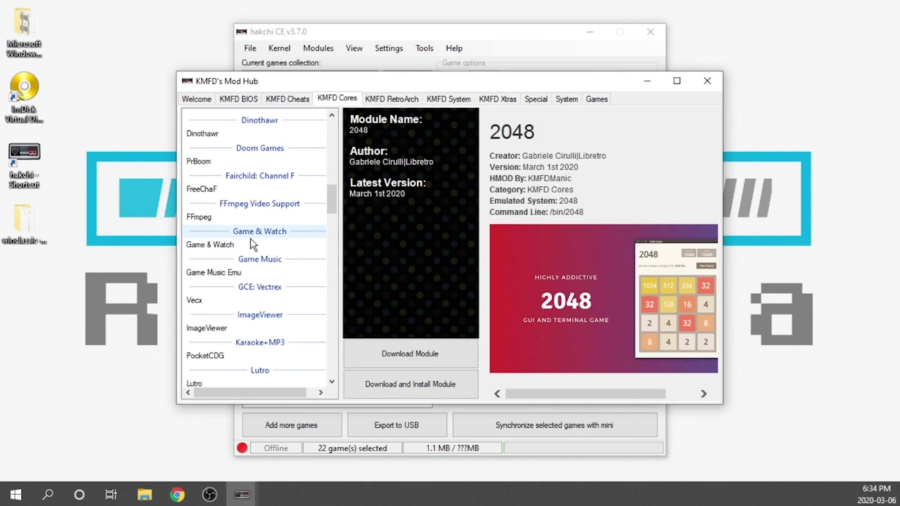
scroll(250, 239, down, 5)
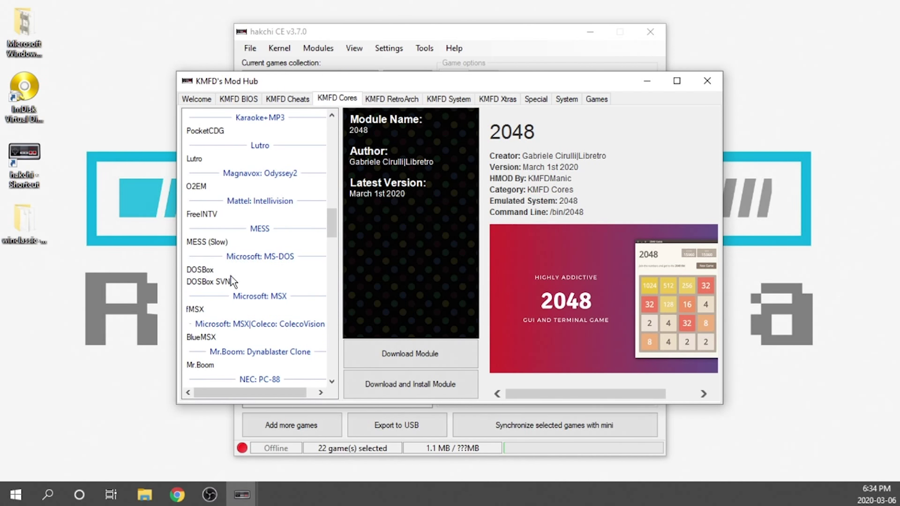
click(216, 282)
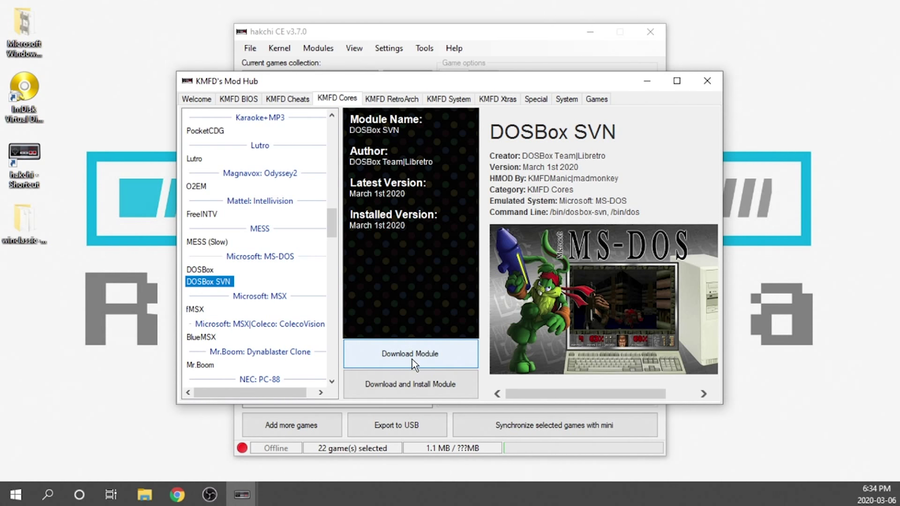
Step: Close the Mod Hub and select DOSBox SVN and RetroArch 181 Xtreme Ozone as extra modules
click(708, 82)
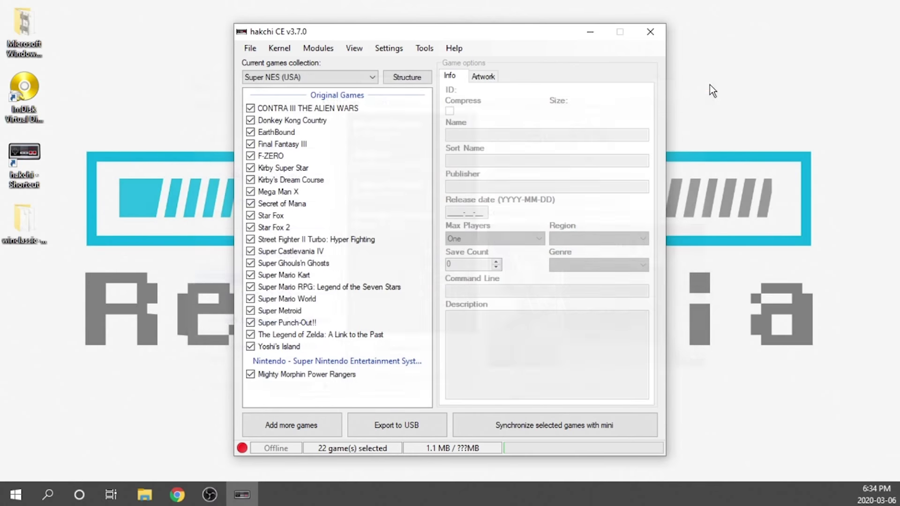
click(313, 50)
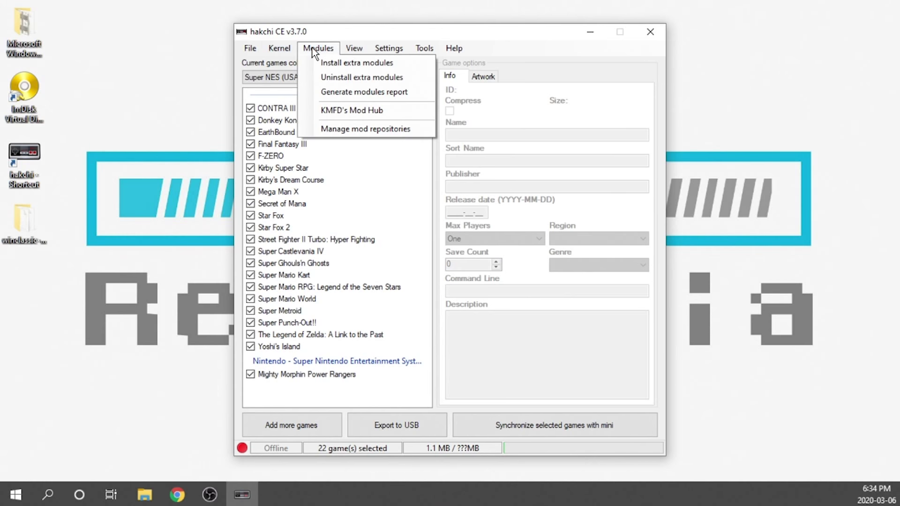
click(335, 61)
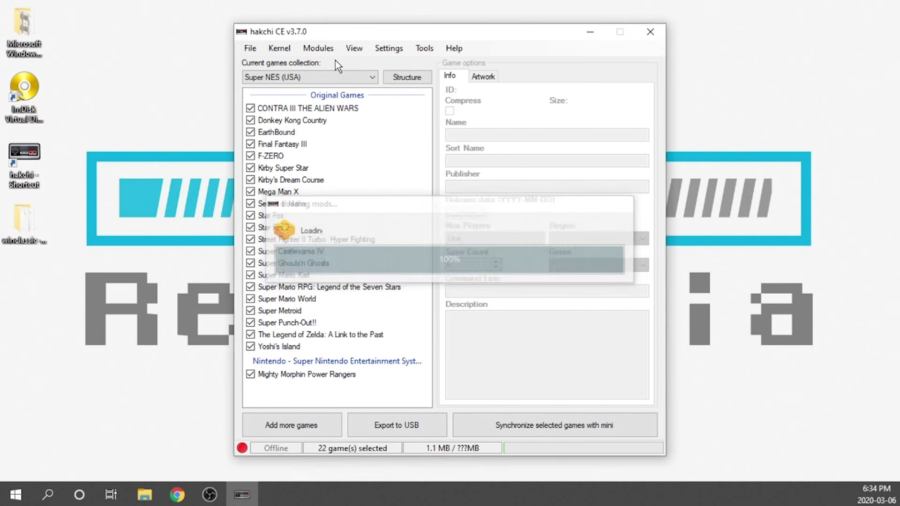
click(189, 131)
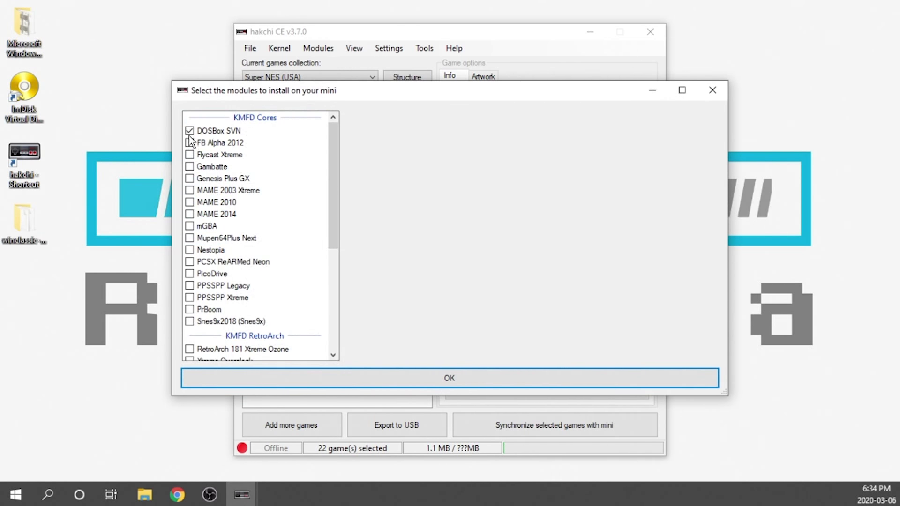
scroll(249, 192, down, 2)
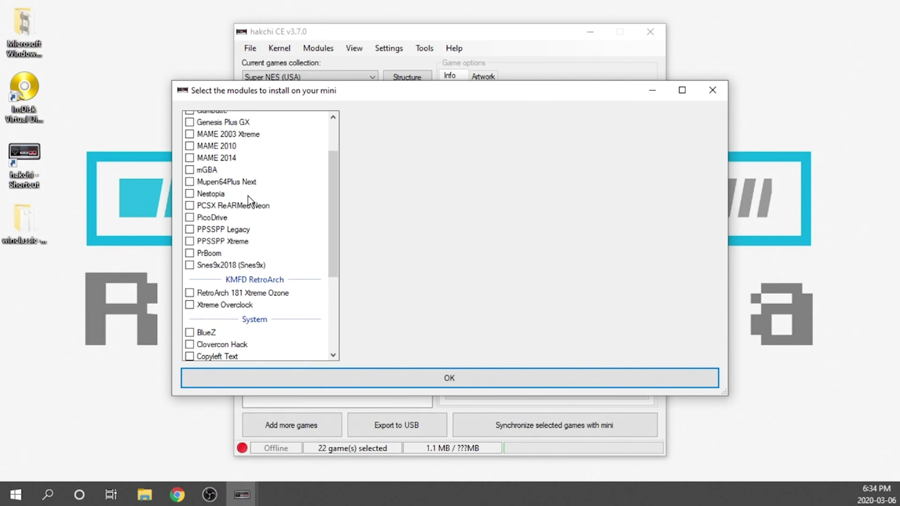
click(221, 293)
click(191, 291)
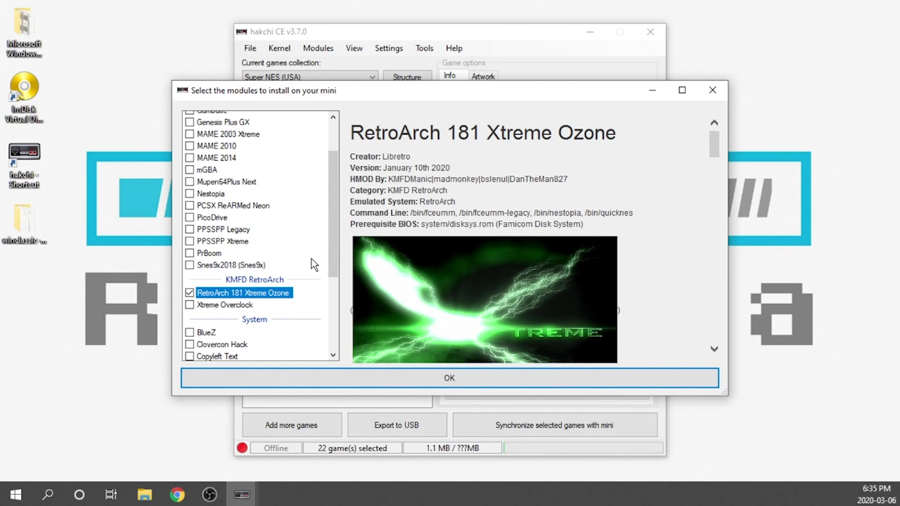
scroll(313, 258, up, 2)
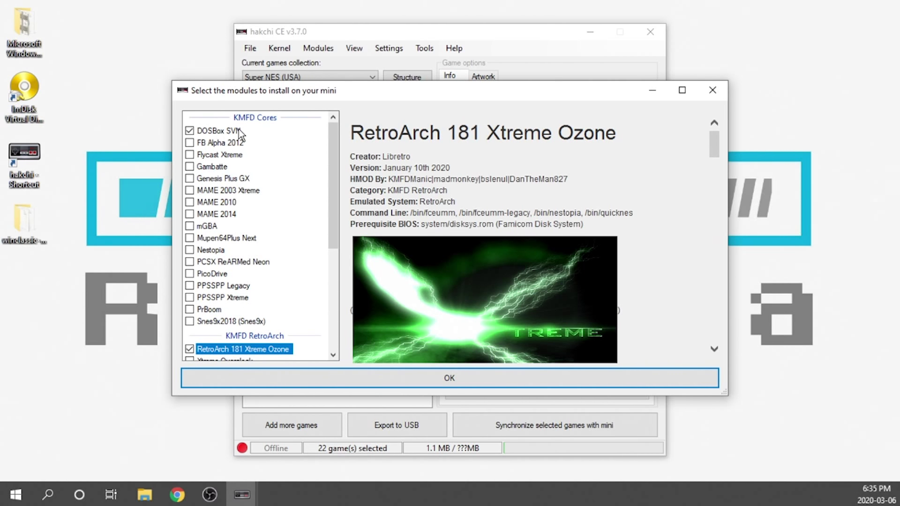
click(713, 90)
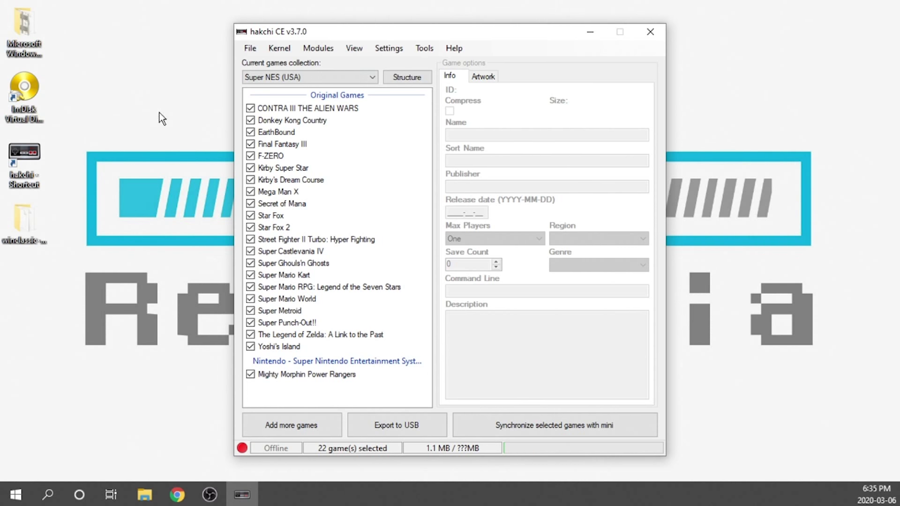
click(28, 230)
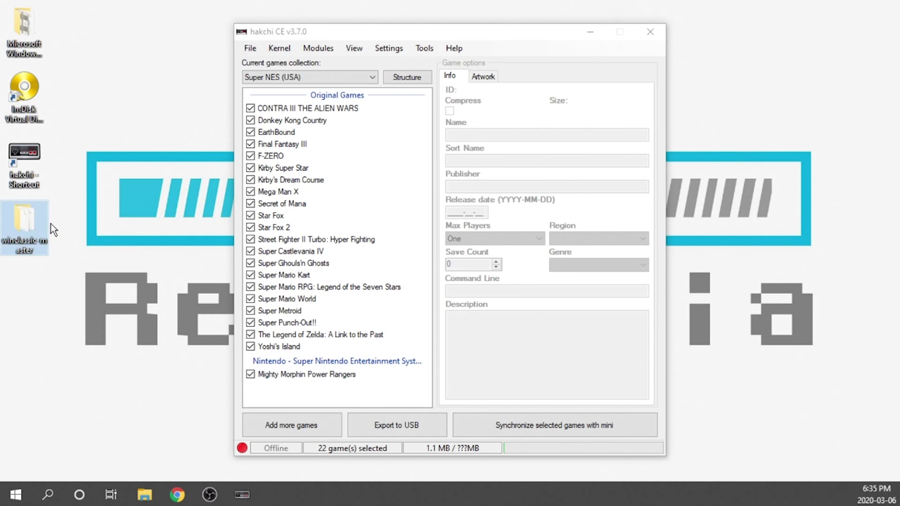
Step: Drag CLV-O-HNUZA from winclassic-master into hakchi's game list, adding Microsoft Windows 3.11 as the 23rd game
double_click(25, 226)
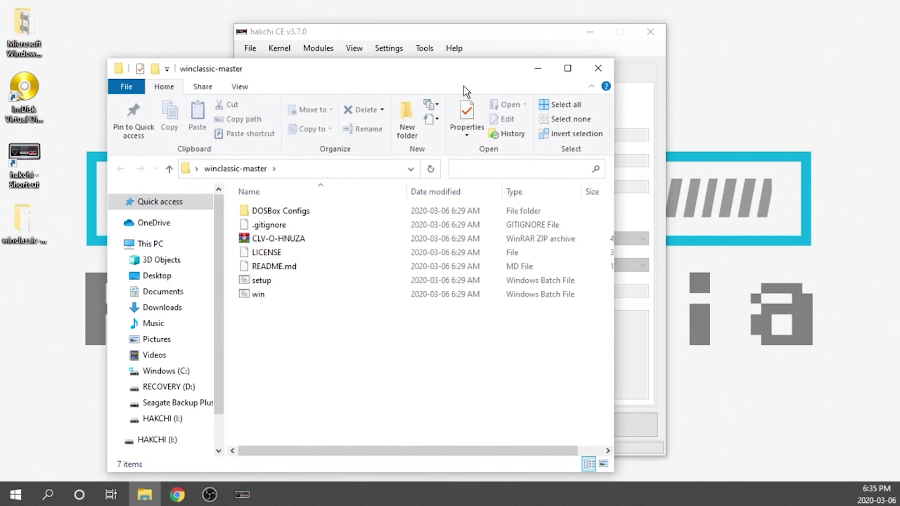
drag(438, 74, 362, 77)
drag(396, 30, 621, 27)
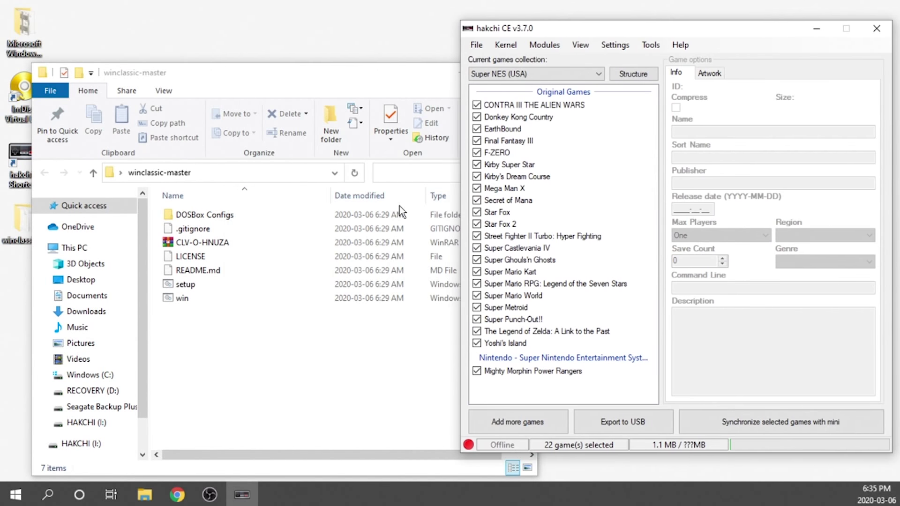
click(235, 366)
click(202, 243)
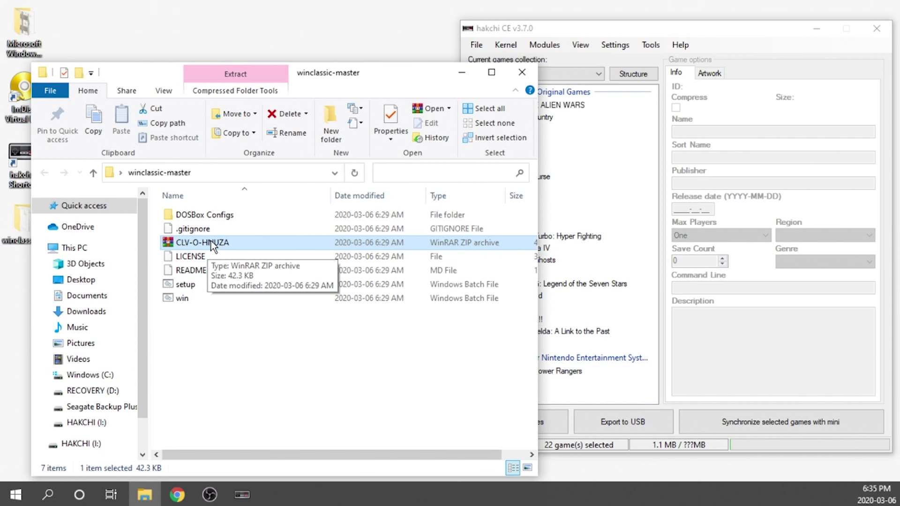
drag(188, 248, 600, 236)
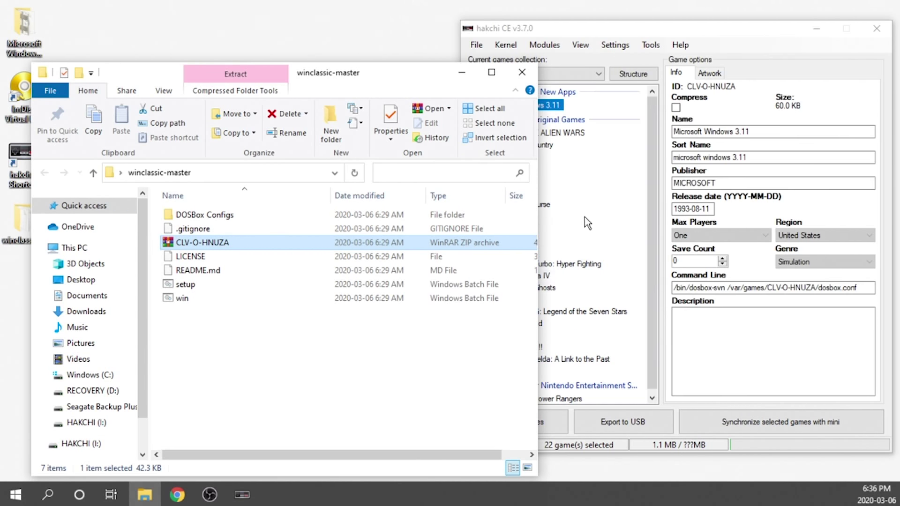
click(454, 74)
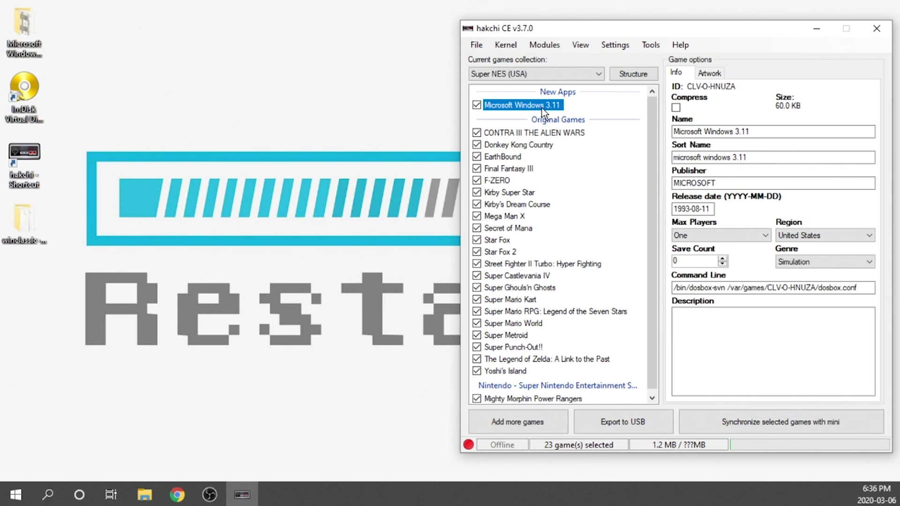
Step: Set Microsoft Windows 3.11's box art to the blue Windows Version 3.1 cover from Google Images
click(709, 73)
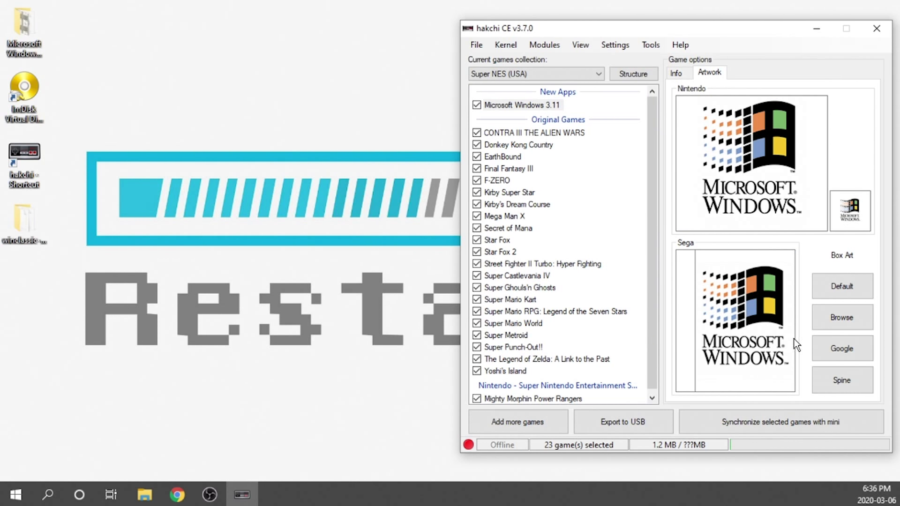
click(836, 346)
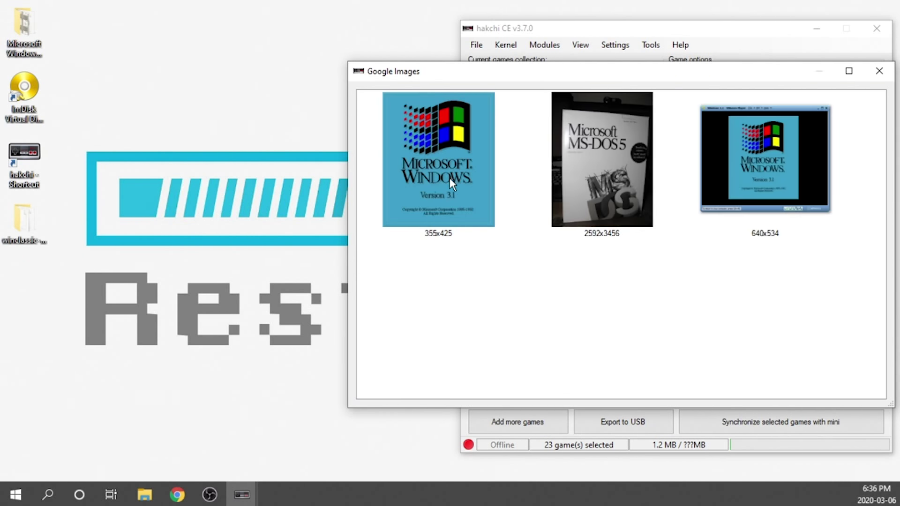
click(449, 179)
scroll(815, 277, down, 3)
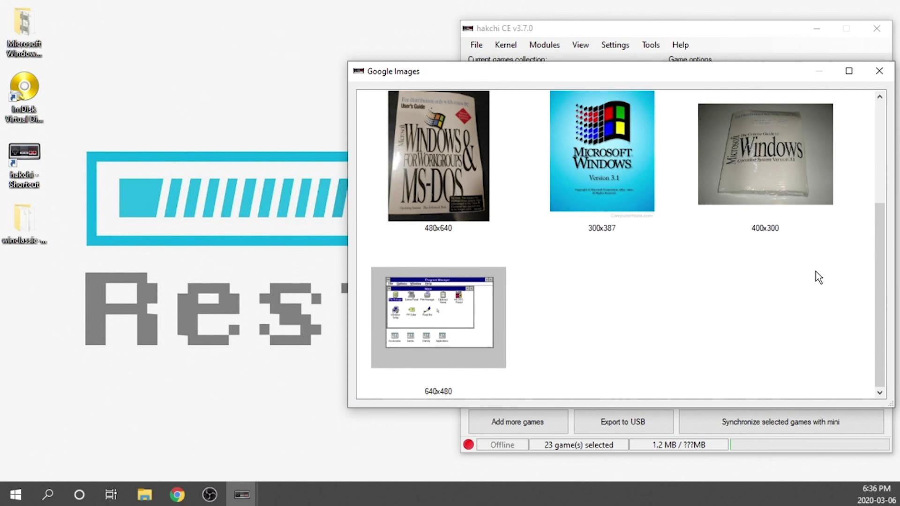
scroll(733, 321, up, 3)
double_click(484, 187)
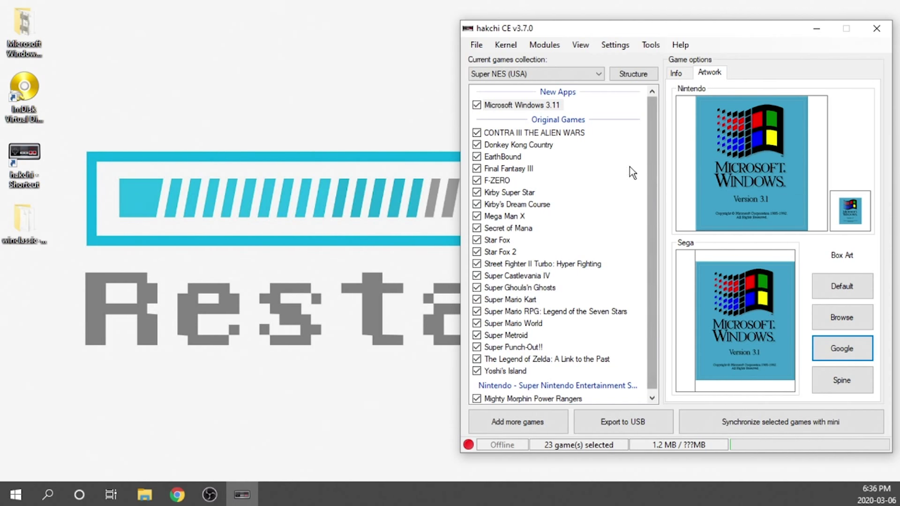
Step: Open Microsoft Windows 3.11's CLV-O-HNUZA game folder in File Explorer, placed on the right
right_click(528, 108)
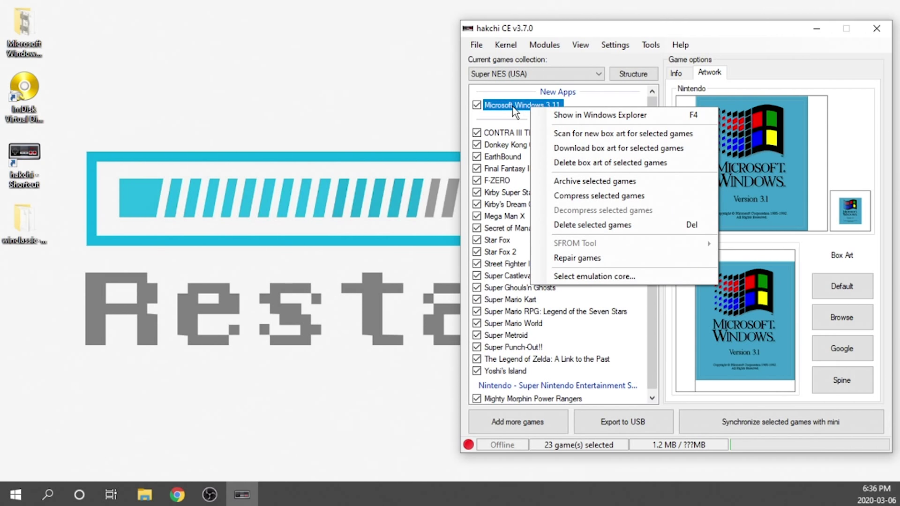
click(583, 118)
drag(273, 10, 620, 35)
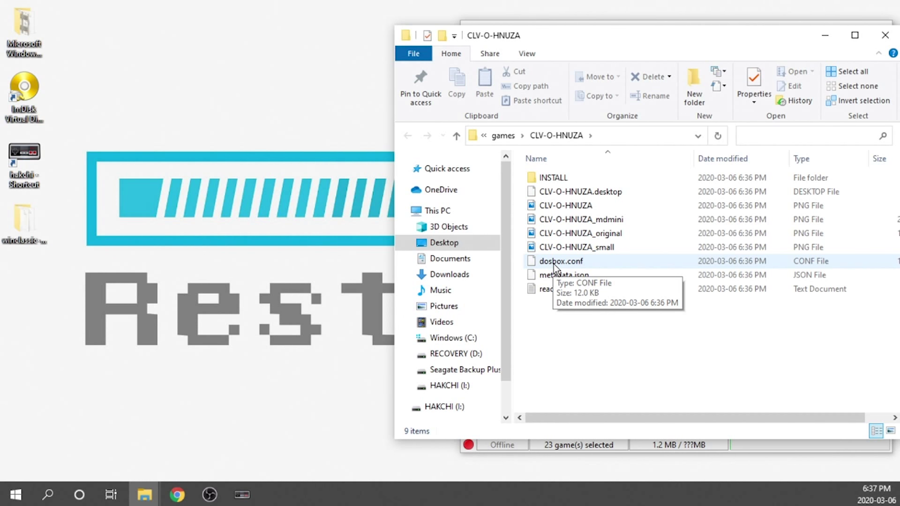
Step: Open winclassic-master's DOSBox Configs folder in a narrower window and look over its nes, sega and snes subfolders
double_click(25, 221)
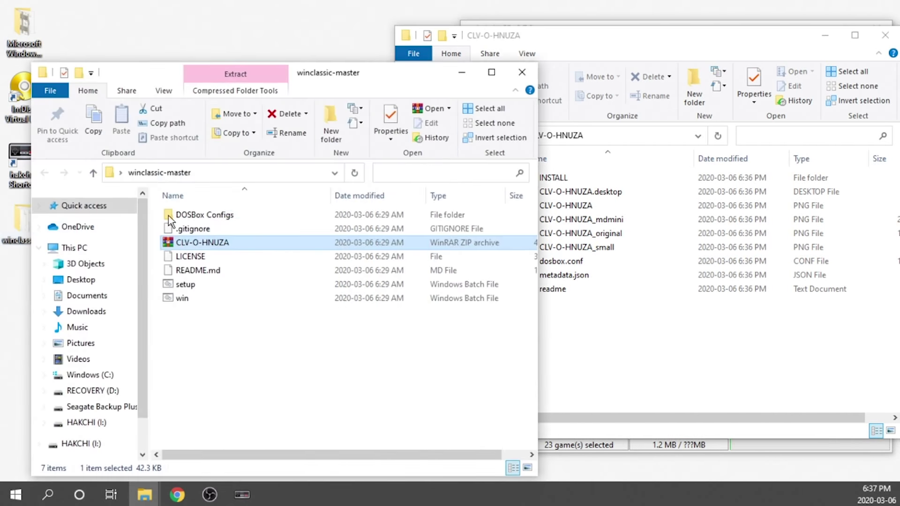
drag(538, 107, 384, 114)
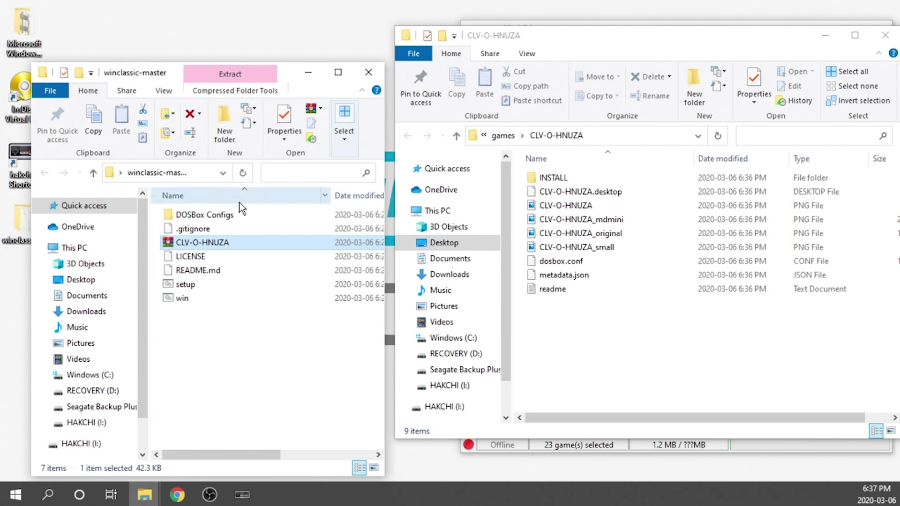
click(224, 213)
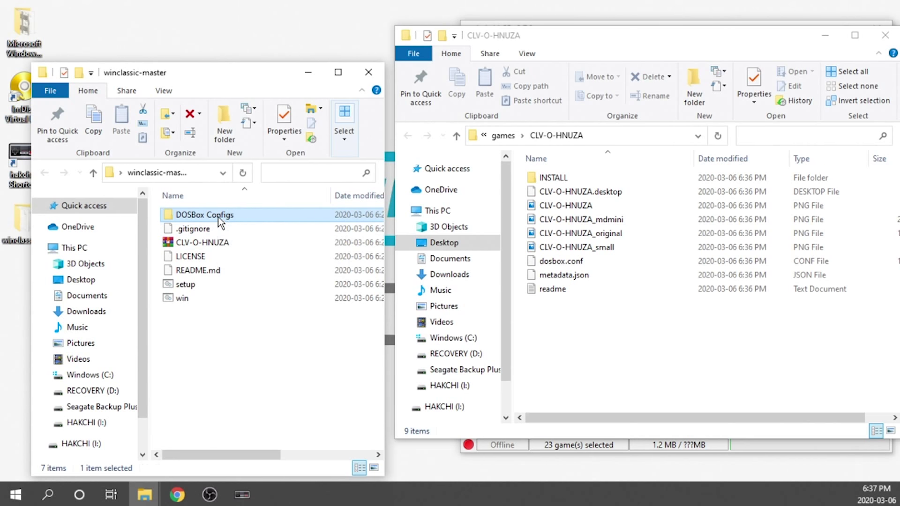
double_click(218, 216)
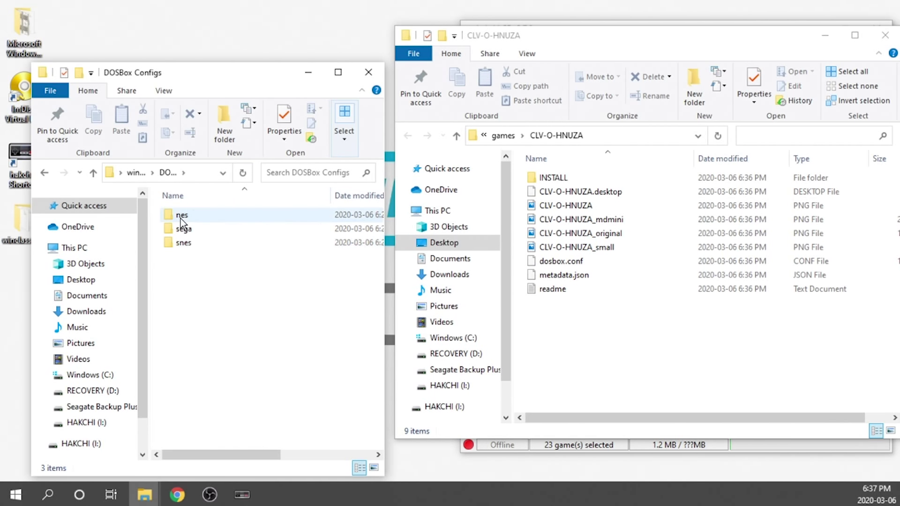
click(181, 243)
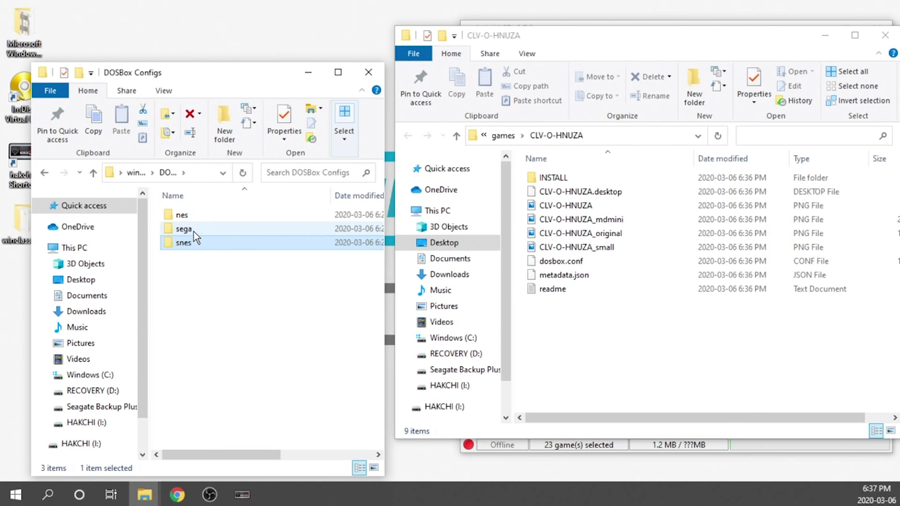
click(193, 232)
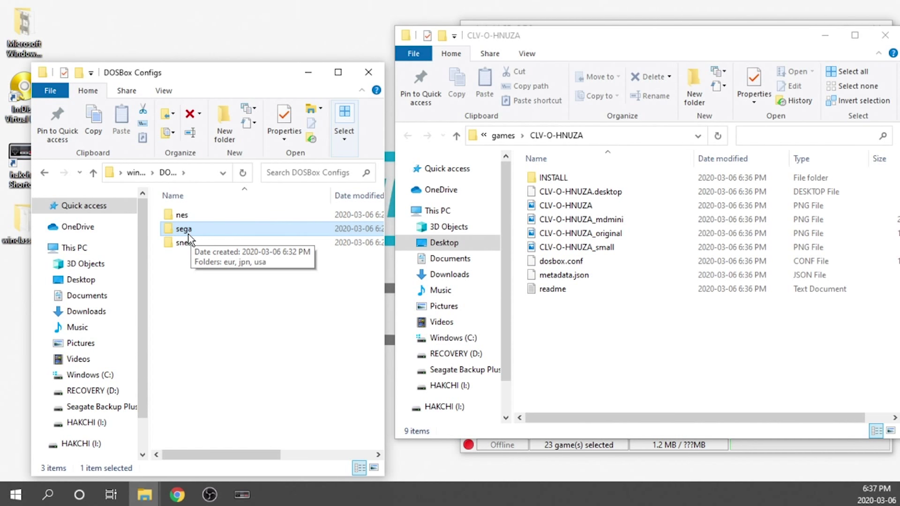
click(200, 248)
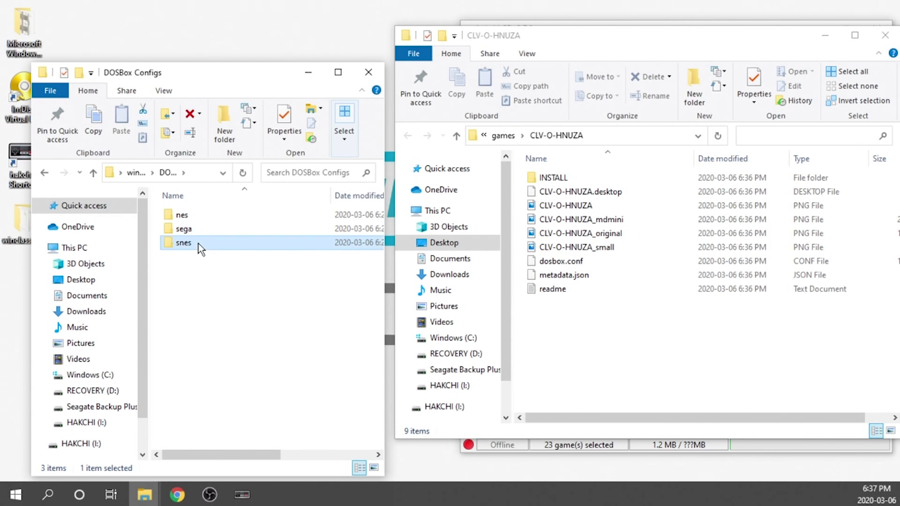
Step: Browse through snes and usa into usb/install to reveal its single 11.9 KB dosbox.conf
double_click(198, 243)
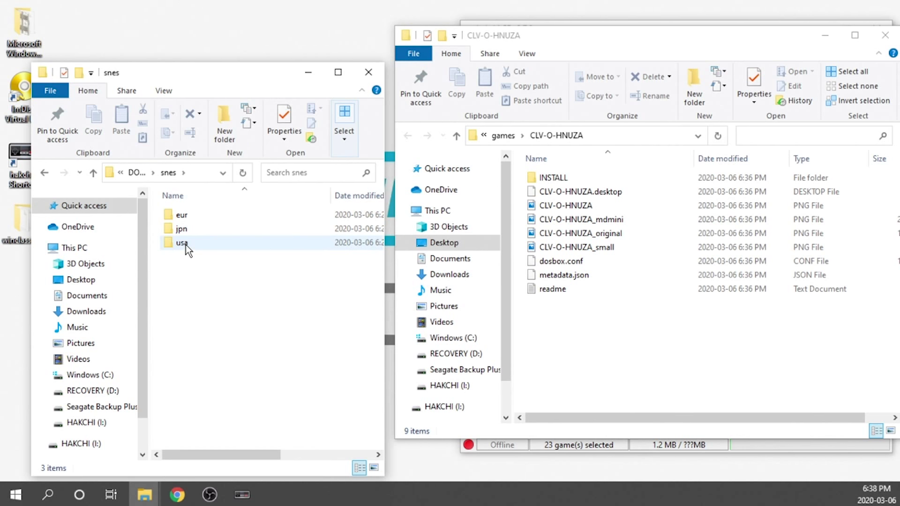
mouse_move(186, 245)
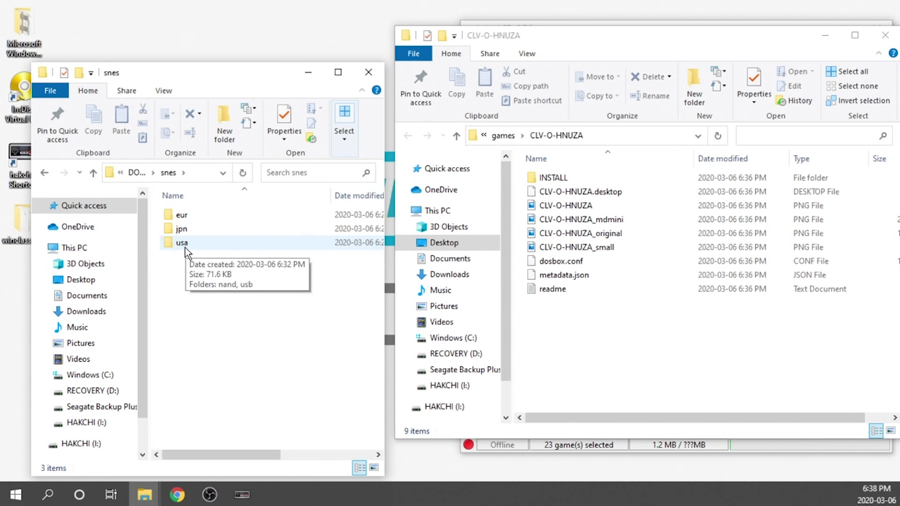
double_click(184, 243)
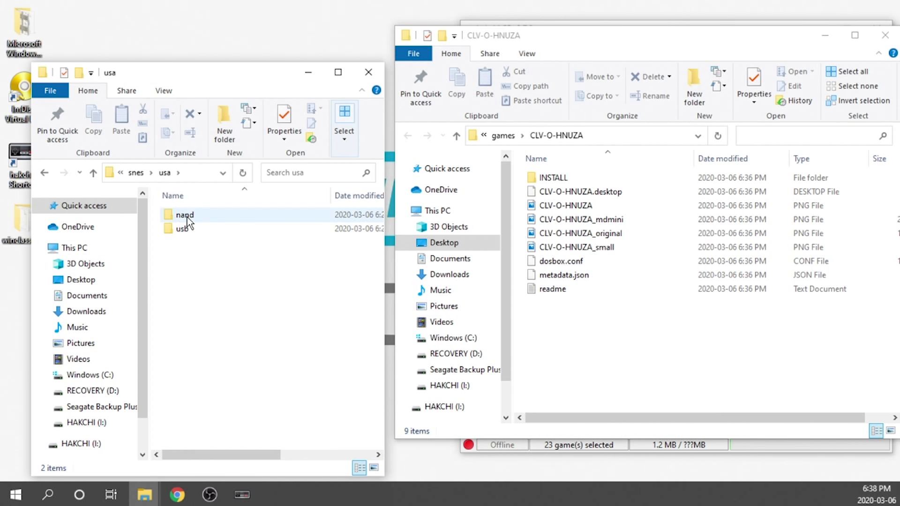
click(185, 230)
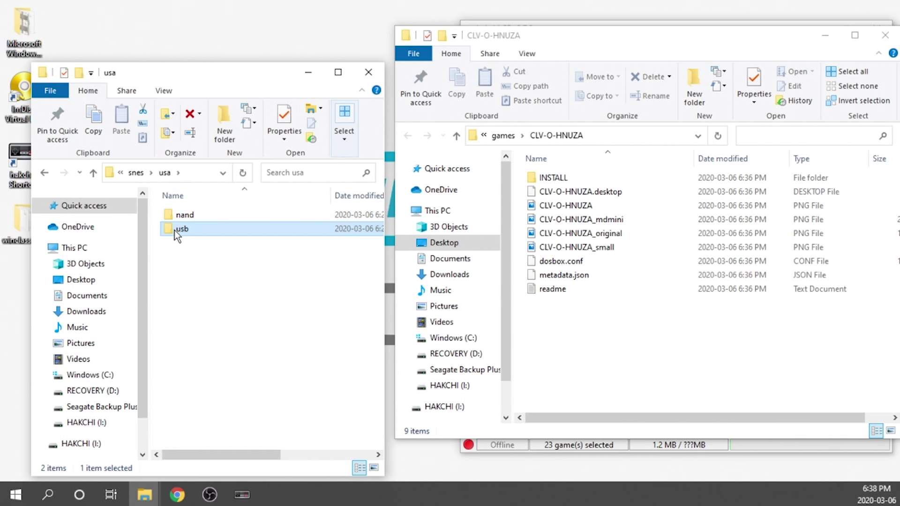
double_click(177, 230)
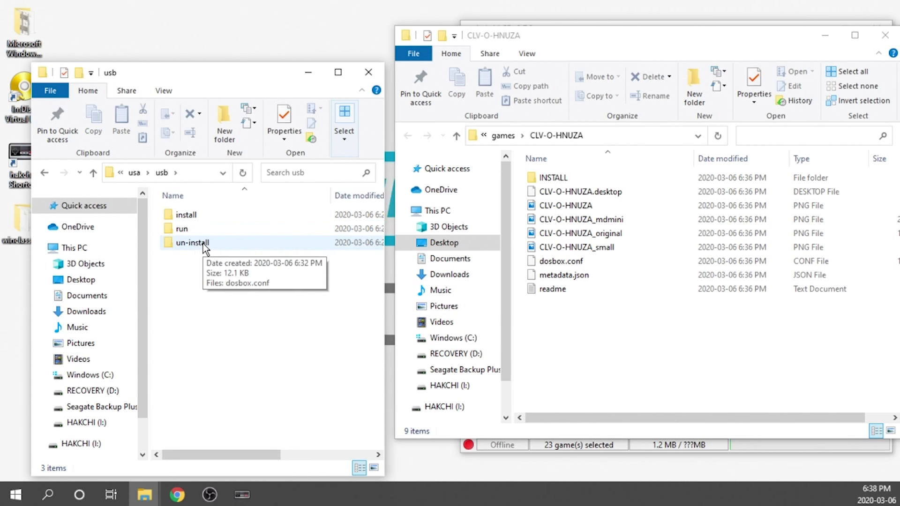
click(193, 217)
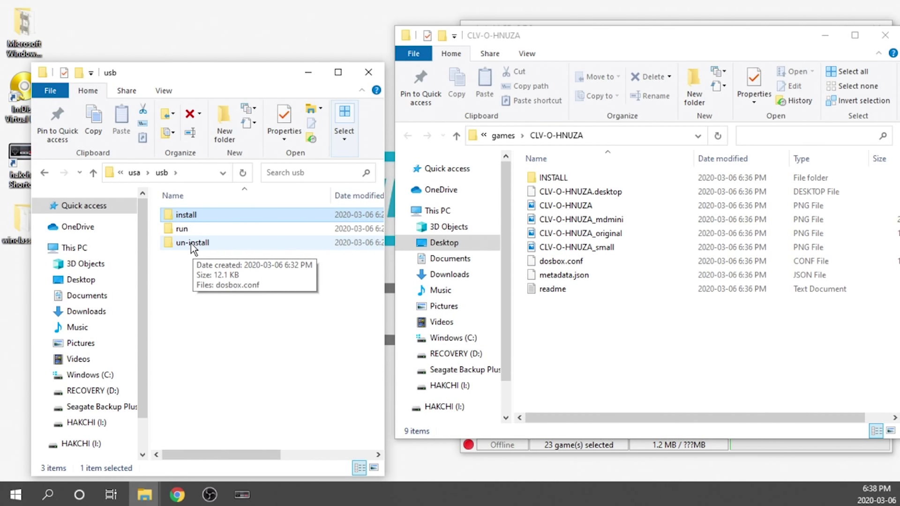
double_click(185, 215)
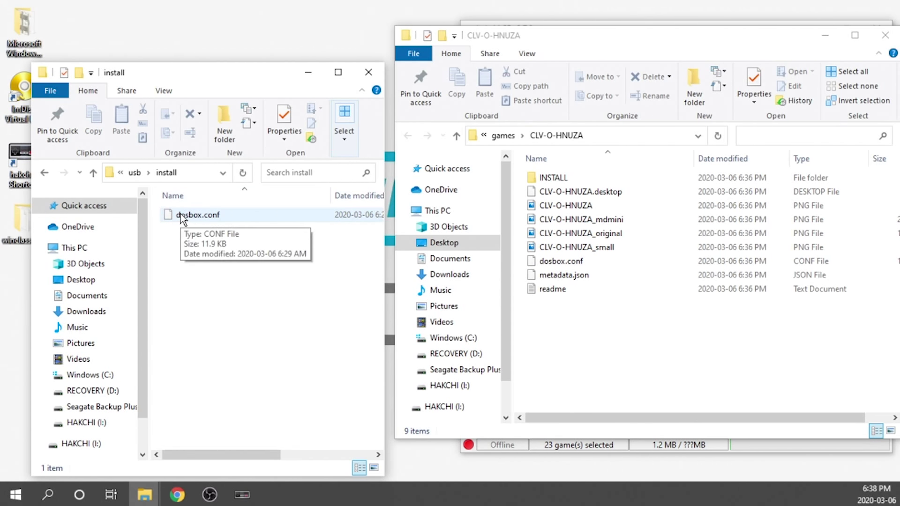
Step: Copy the usb/install dosbox.conf over CLV-O-HNUZA's existing one, then open the game's INSTALL folder
drag(181, 217, 584, 348)
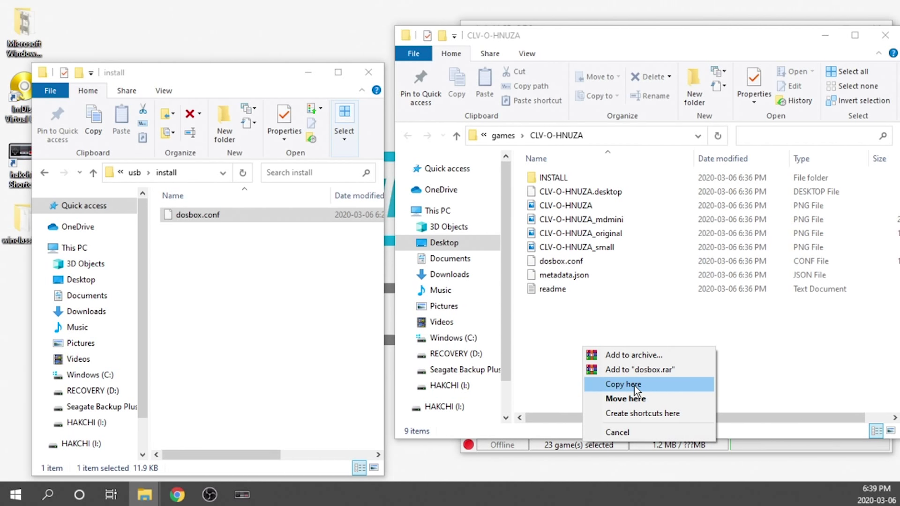
click(634, 386)
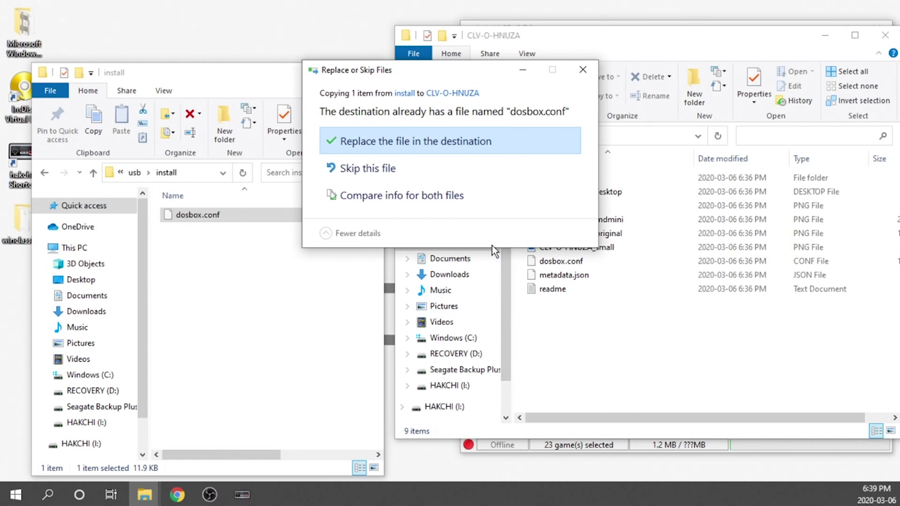
click(449, 146)
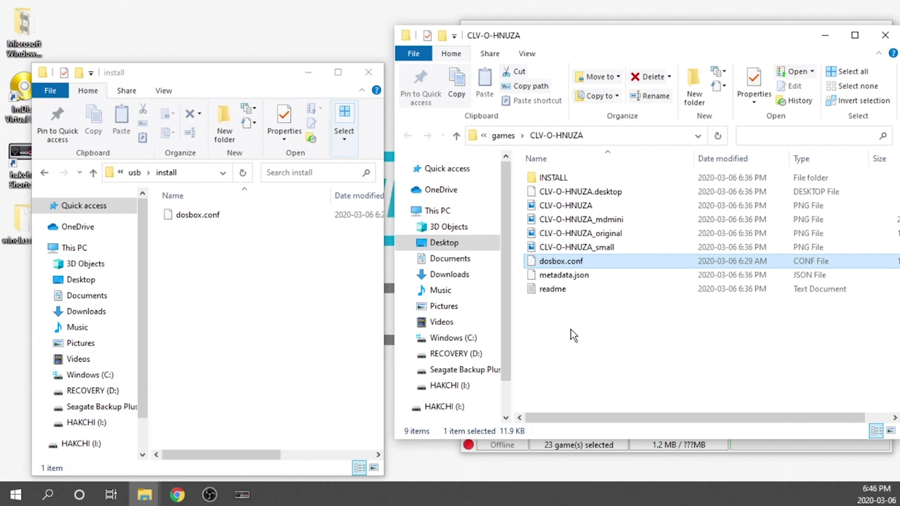
click(554, 179)
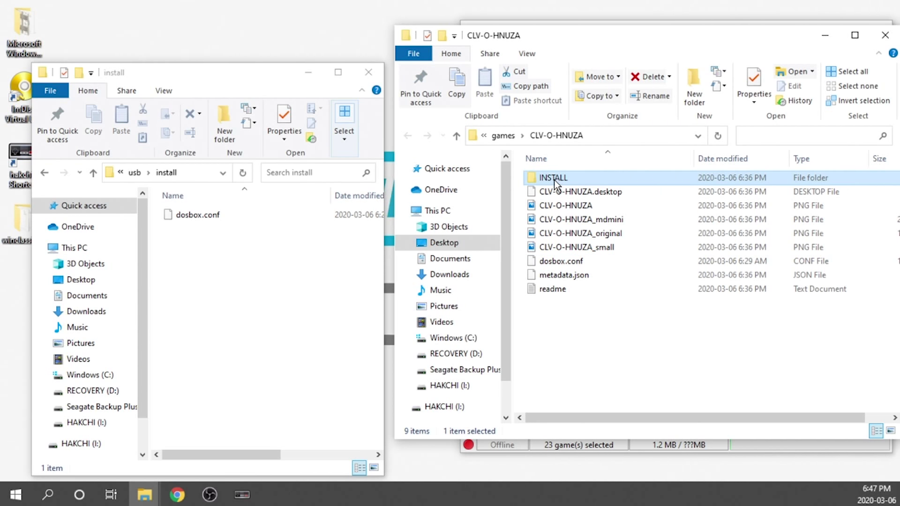
double_click(554, 180)
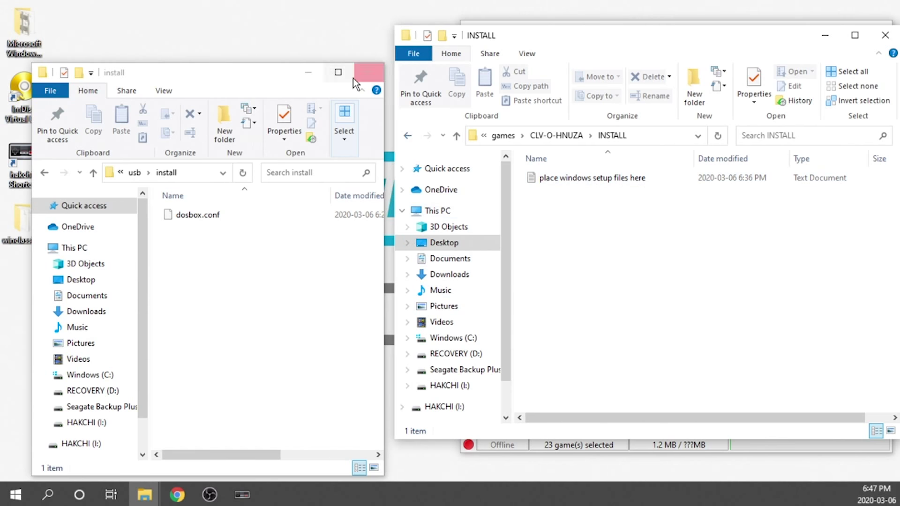
Step: Close the usb install window and bring up the Windows 3.11 (Retail Full) (3.5) disk-image folder
click(370, 71)
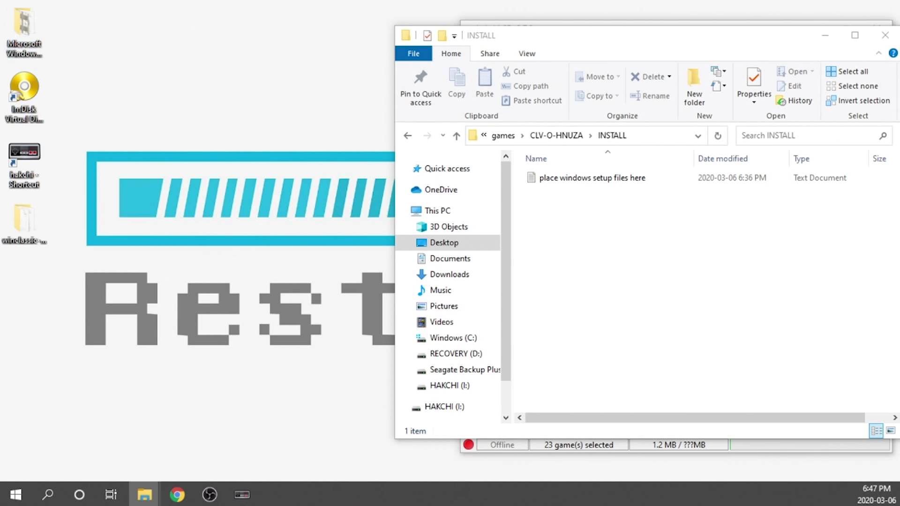
drag(516, 6, 231, 23)
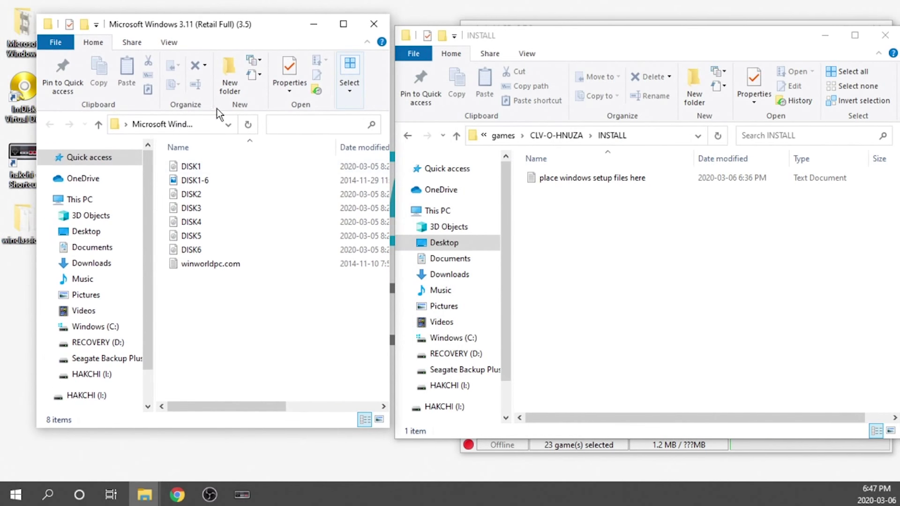
click(192, 167)
click(219, 222)
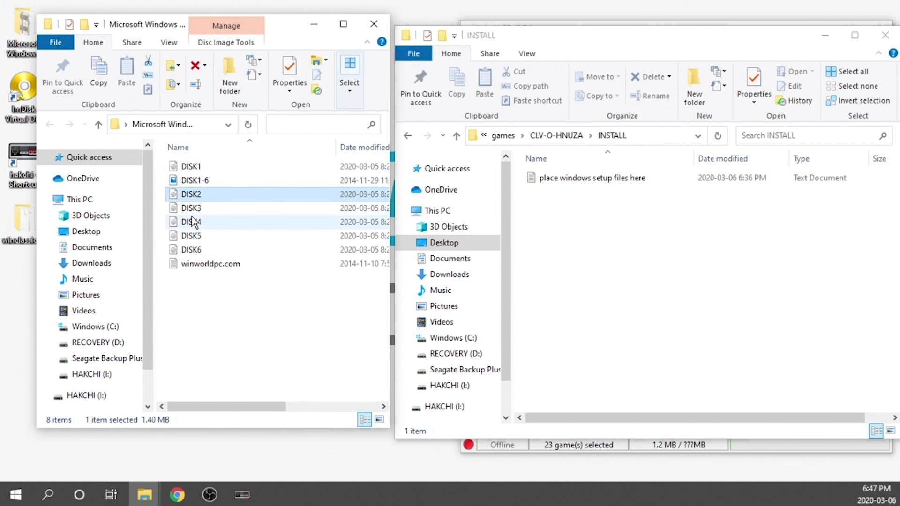
click(191, 252)
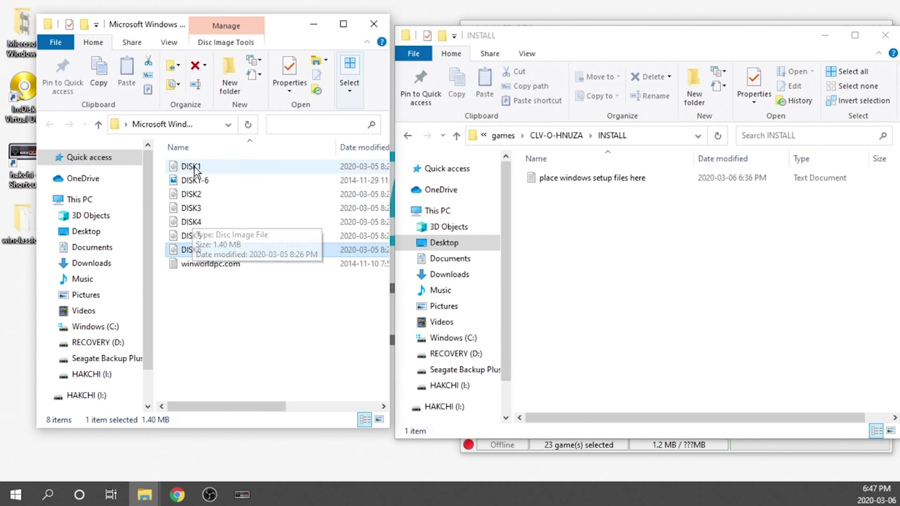
Step: View the DISK1-6 floppy-label picture in Photos, then close it
double_click(192, 180)
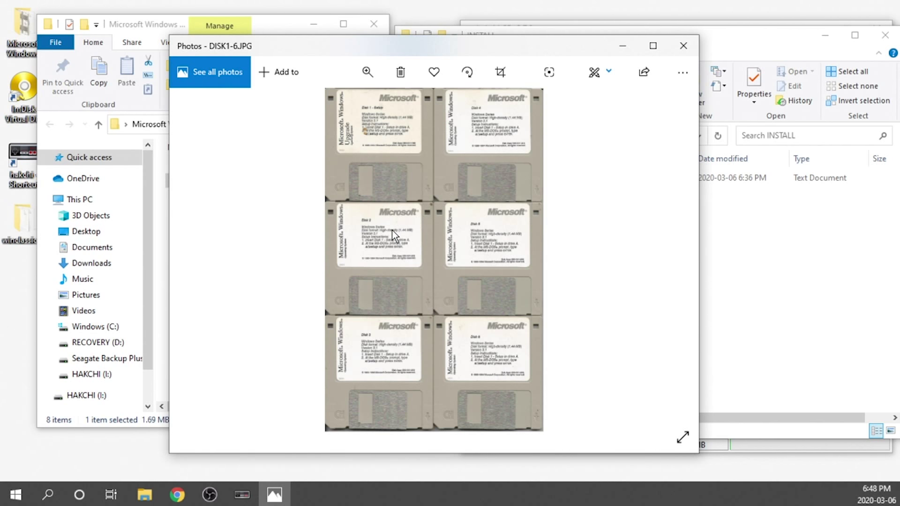
click(683, 45)
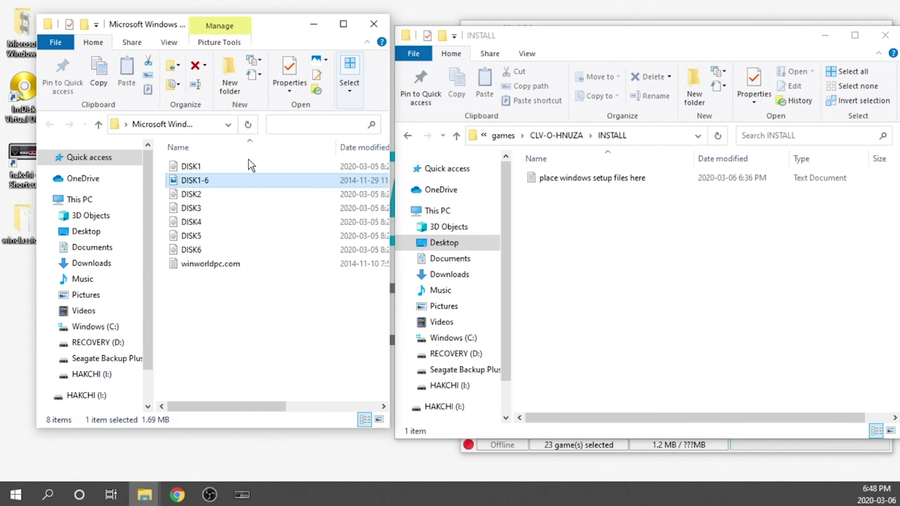
click(236, 293)
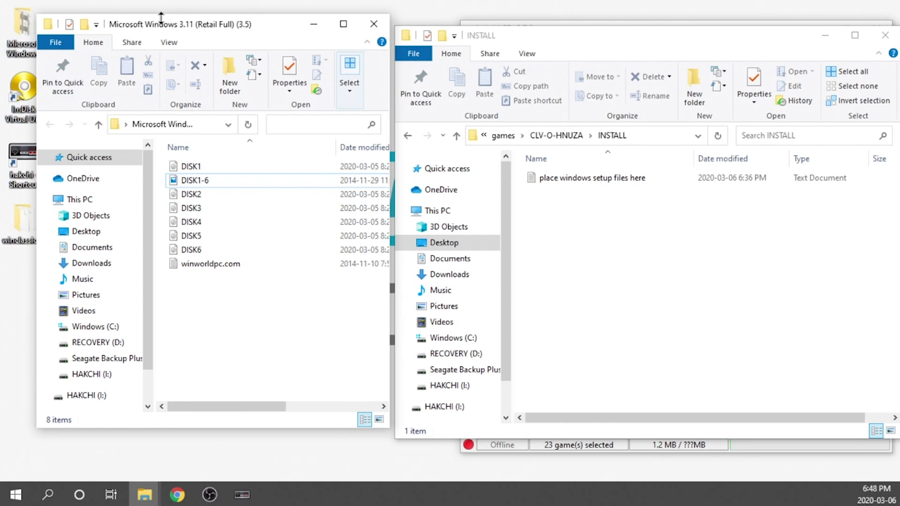
drag(174, 29, 206, 22)
click(31, 120)
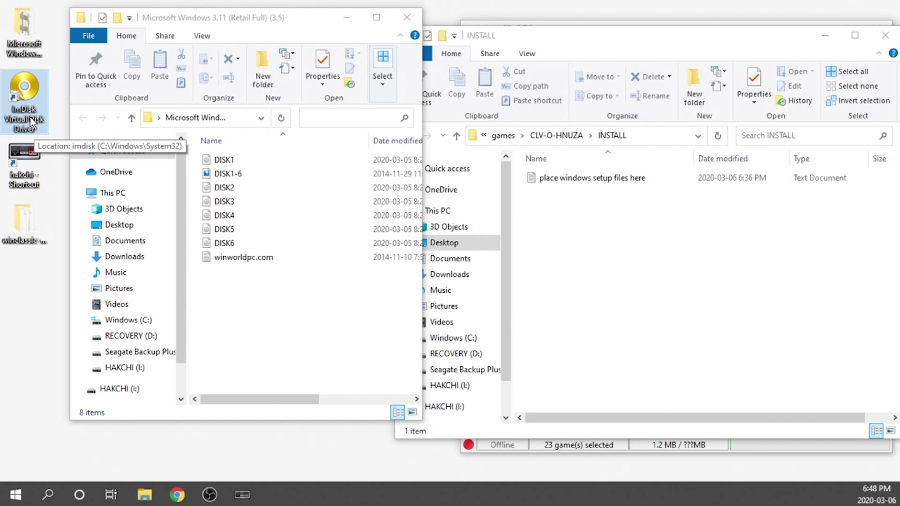
Step: Mount the DISK1 image in ImDisk as a 1,440 KB floppy on drive G:
double_click(31, 120)
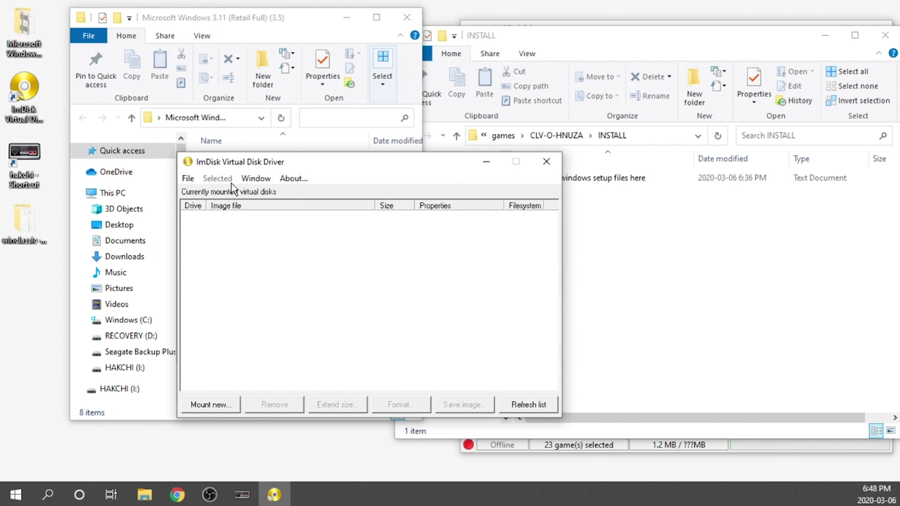
click(220, 407)
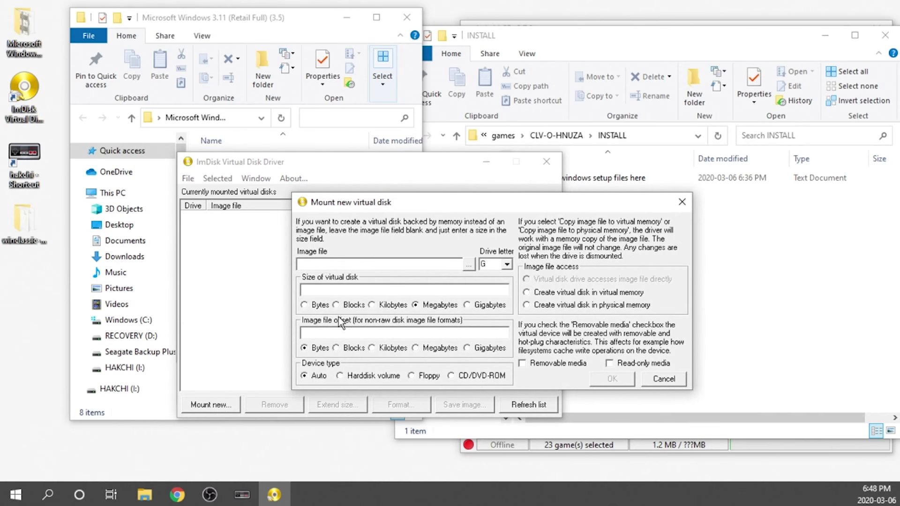
click(470, 265)
click(501, 238)
click(622, 439)
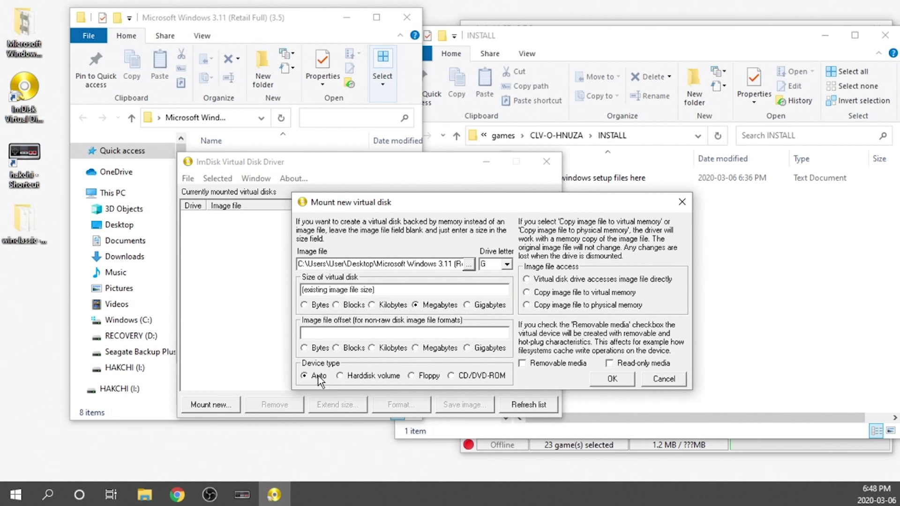
click(412, 376)
click(619, 381)
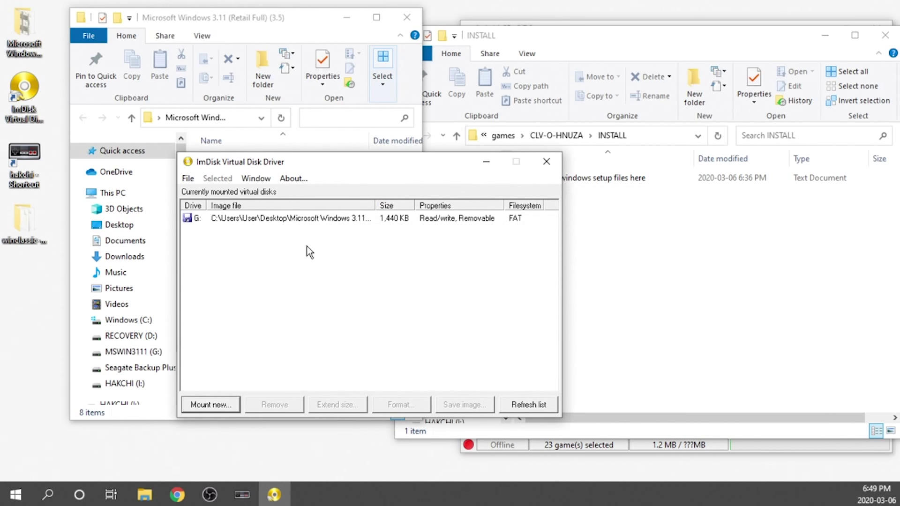
click(271, 221)
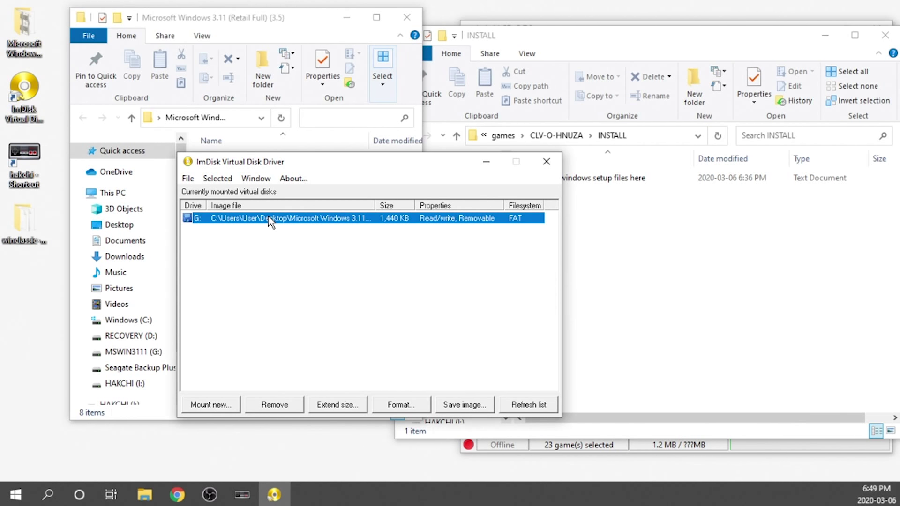
Step: Copy all 19 files from MSWIN3111 (G:) into the game's INSTALL folder, then close the G: window
double_click(271, 221)
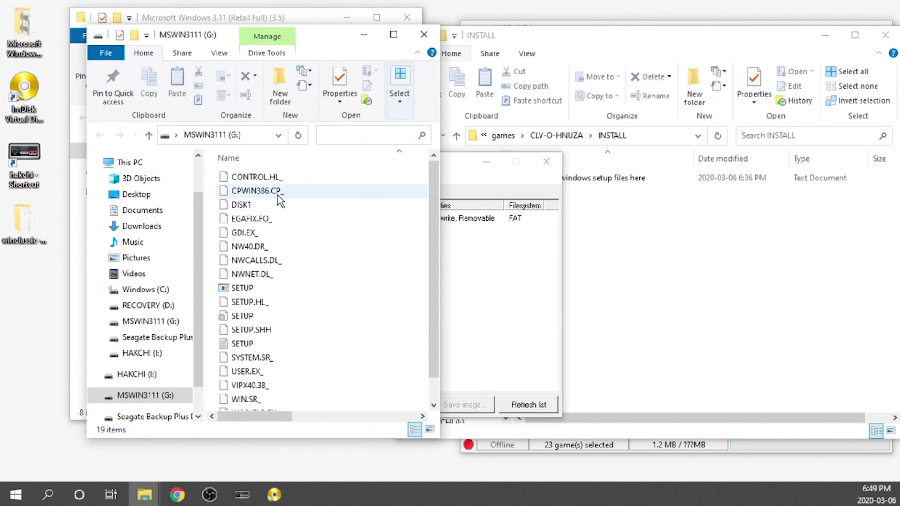
scroll(241, 298, down, 1)
scroll(253, 356, up, 1)
scroll(256, 291, down, 1)
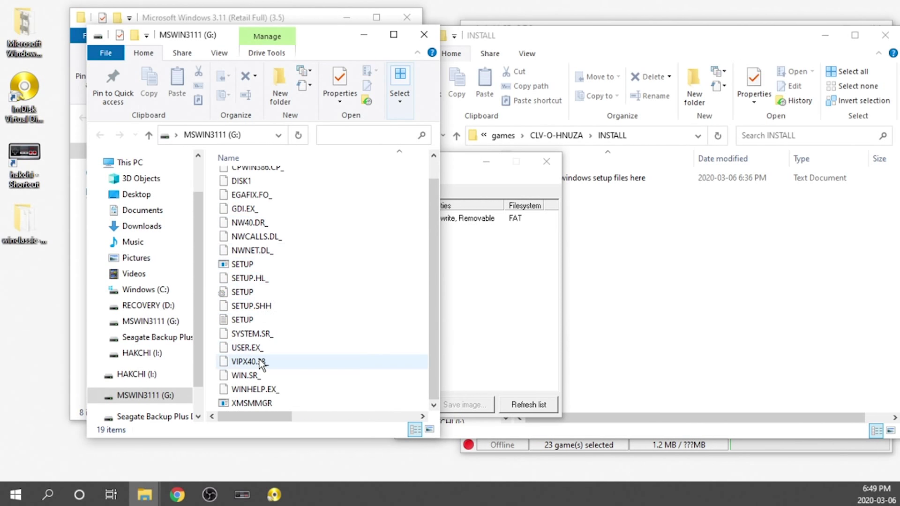
click(283, 296)
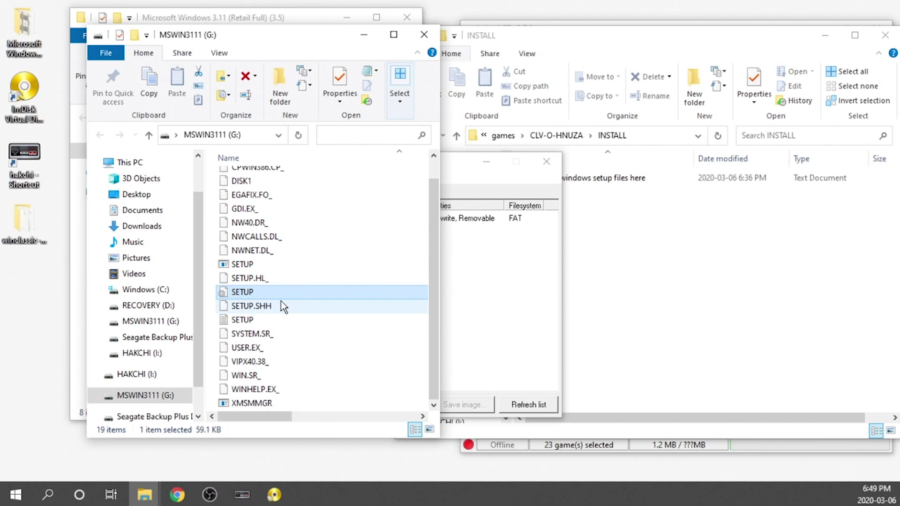
key(ctrl+a)
key(ctrl+c)
click(600, 241)
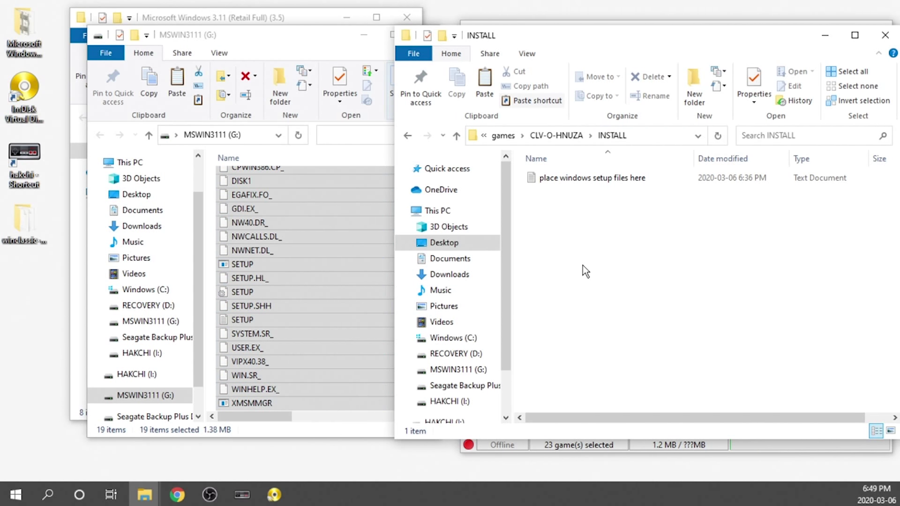
key(ctrl+v)
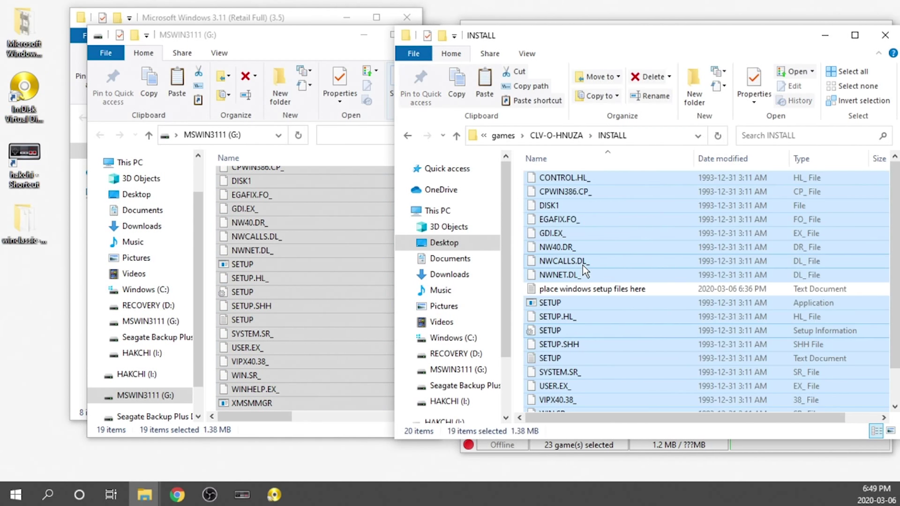
click(314, 47)
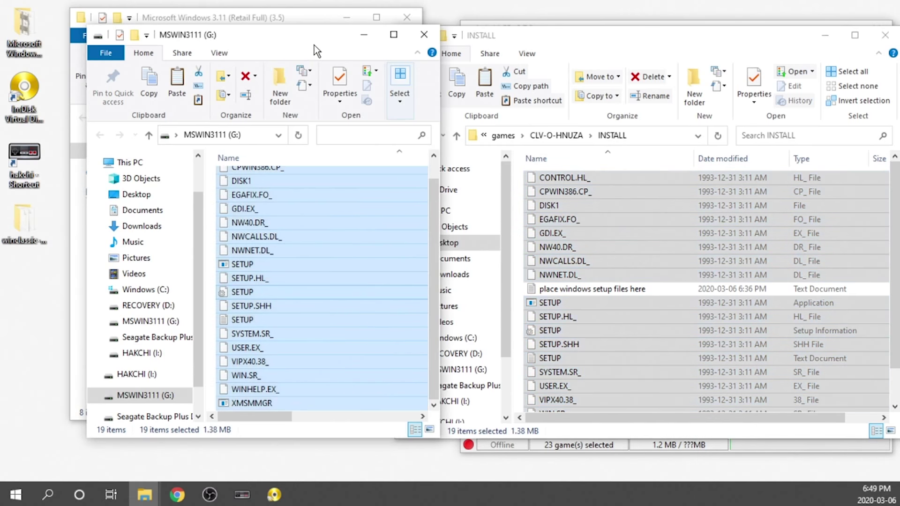
click(422, 35)
Step: Force-dismount the DISK1 image from drive G: in ImDisk
click(310, 166)
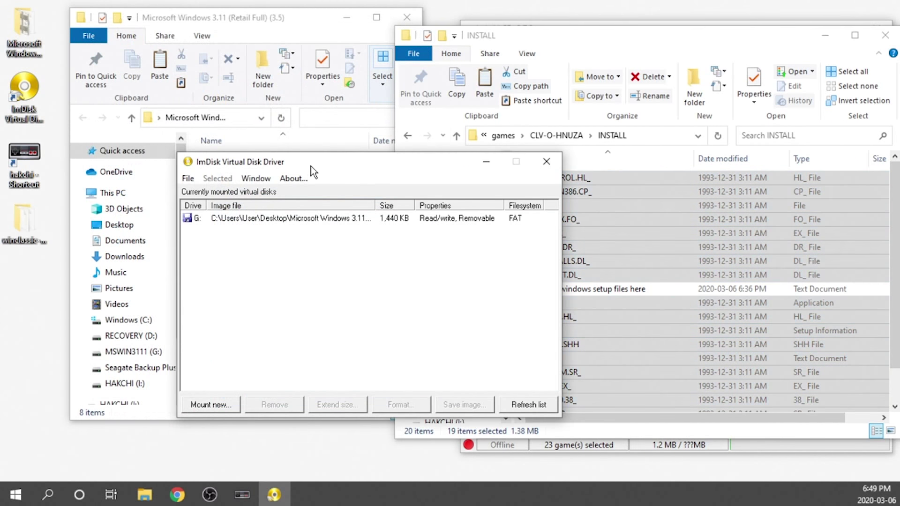
click(295, 218)
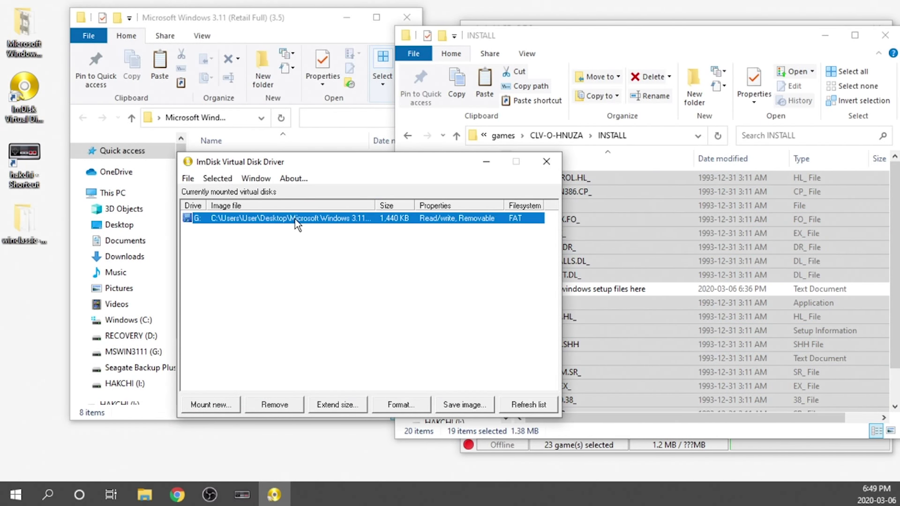
click(285, 400)
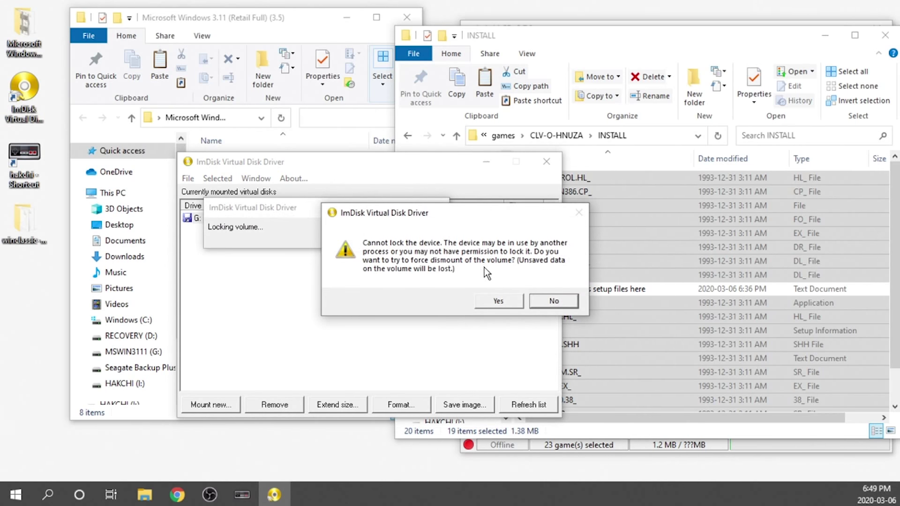
click(498, 301)
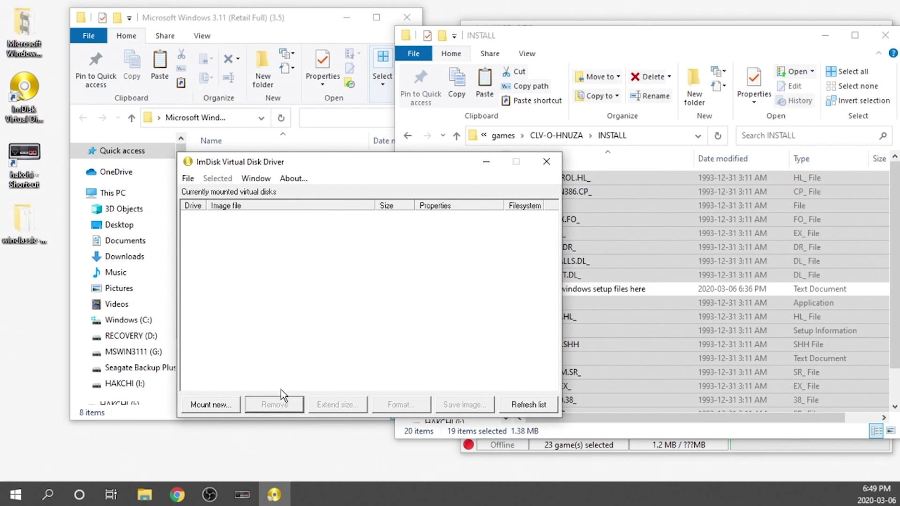
Step: Mount the DISK2 image as a floppy on drive G:
click(217, 405)
click(469, 265)
click(503, 267)
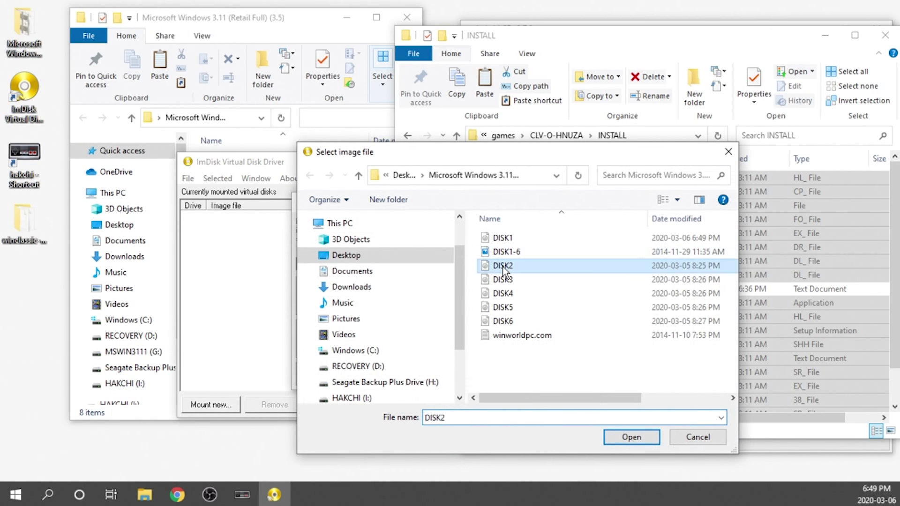
double_click(503, 266)
click(412, 375)
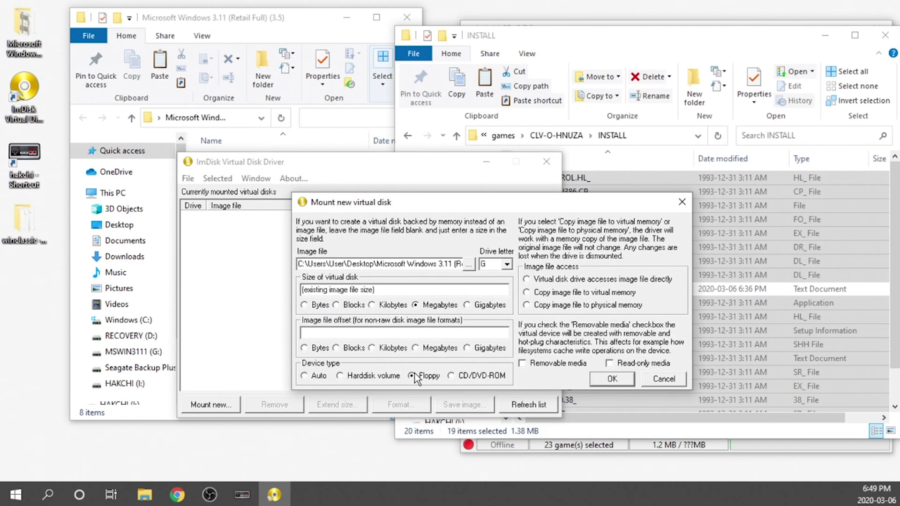
click(602, 378)
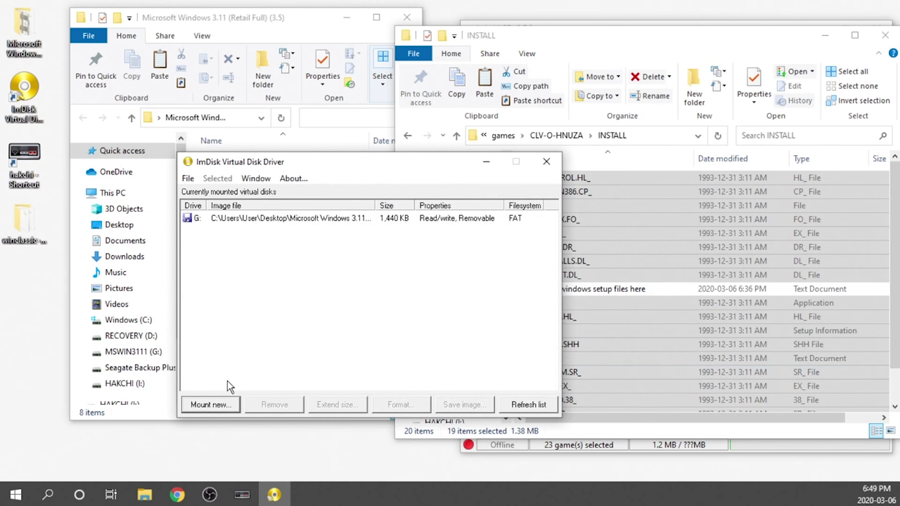
click(254, 220)
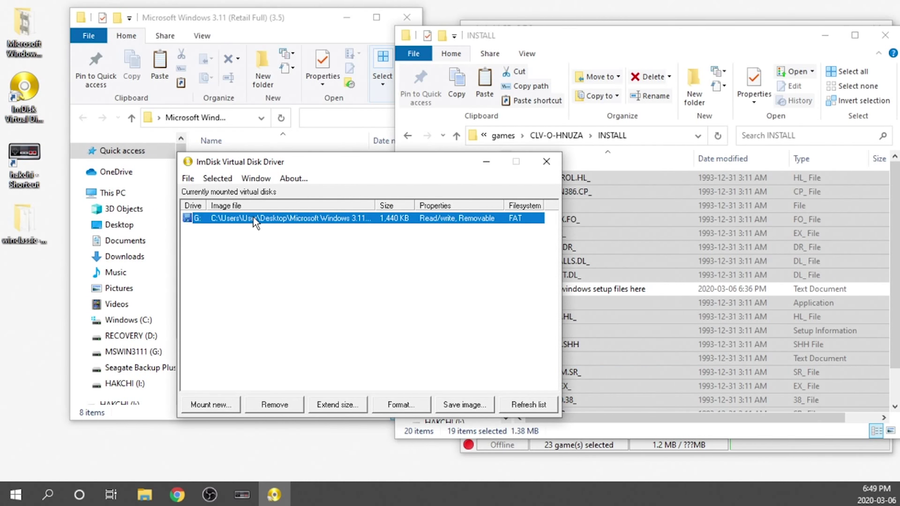
Step: Select all 95 files on drive G: and paste them into the INSTALL folder
double_click(253, 219)
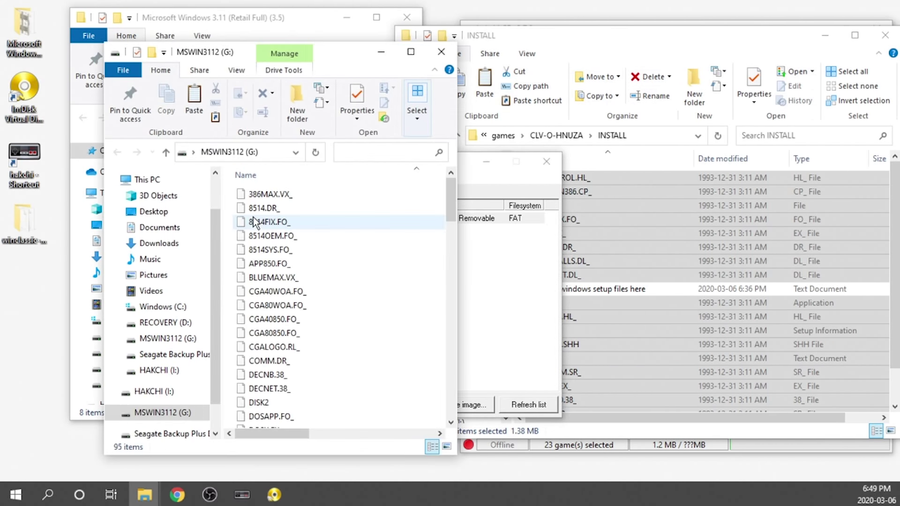
key(ctrl+a)
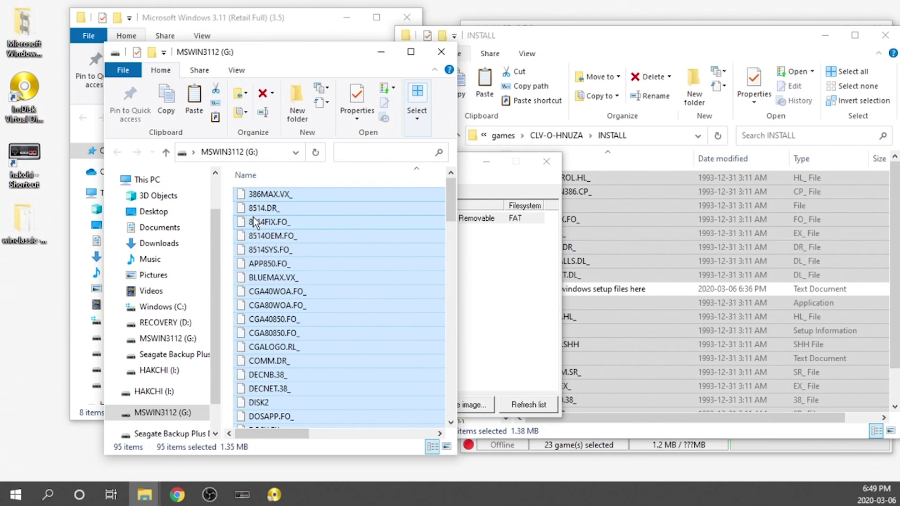
click(619, 41)
key(ctrl+v)
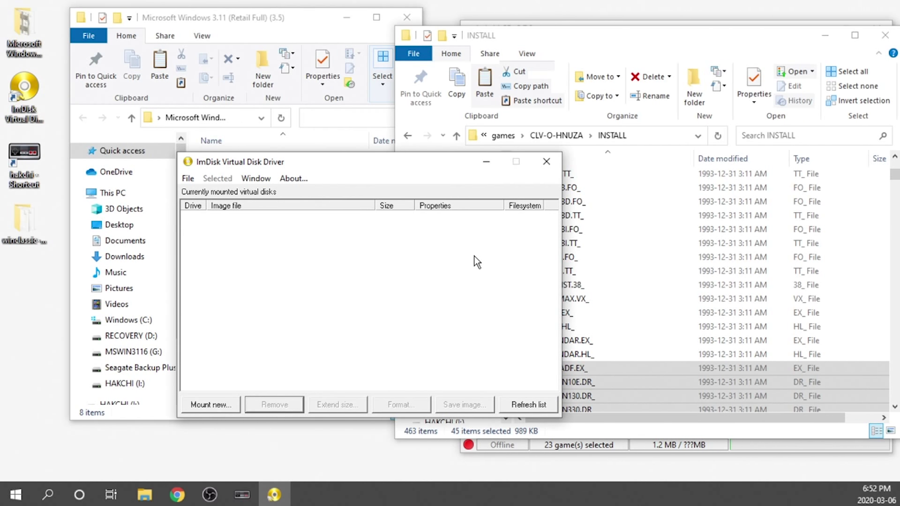
Step: Close ImDisk, scroll through the filled INSTALL list, and close both Explorer windows
click(546, 162)
scroll(627, 245, up, 5)
click(603, 235)
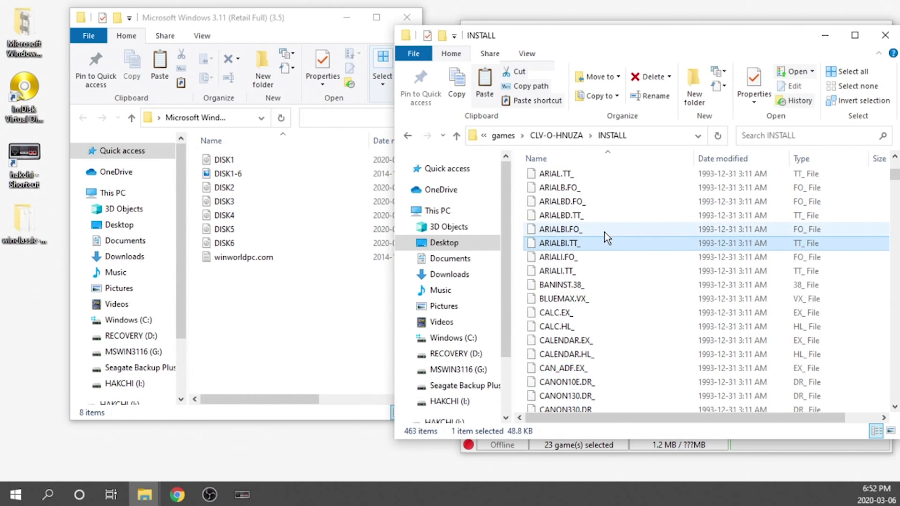
scroll(600, 234, down, 20)
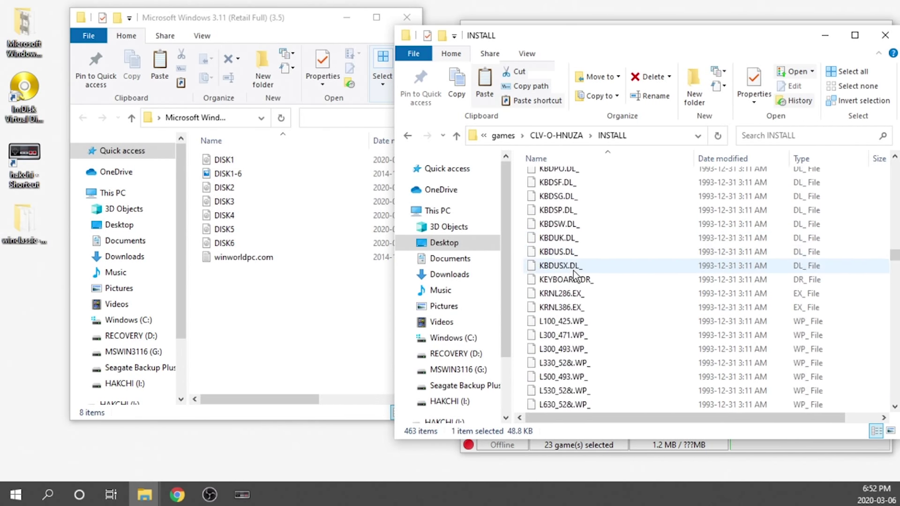
scroll(586, 293, down, 20)
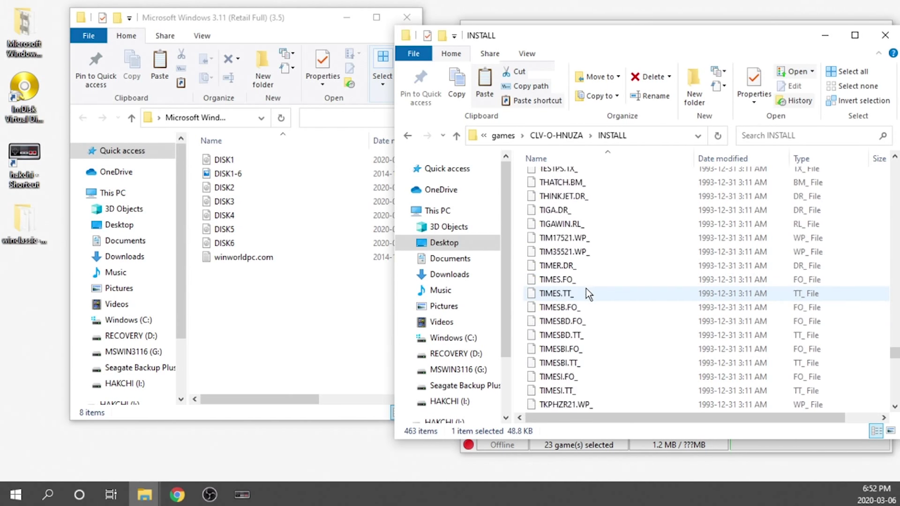
scroll(584, 291, down, 7)
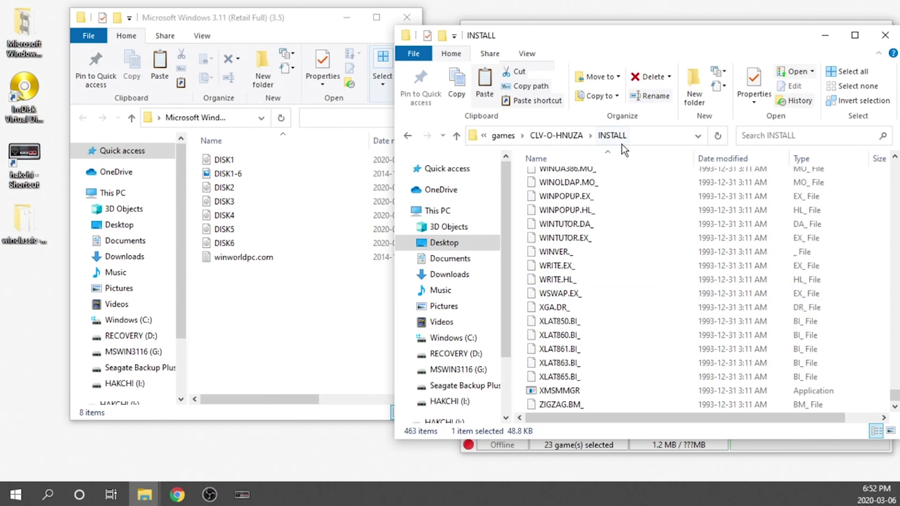
click(885, 35)
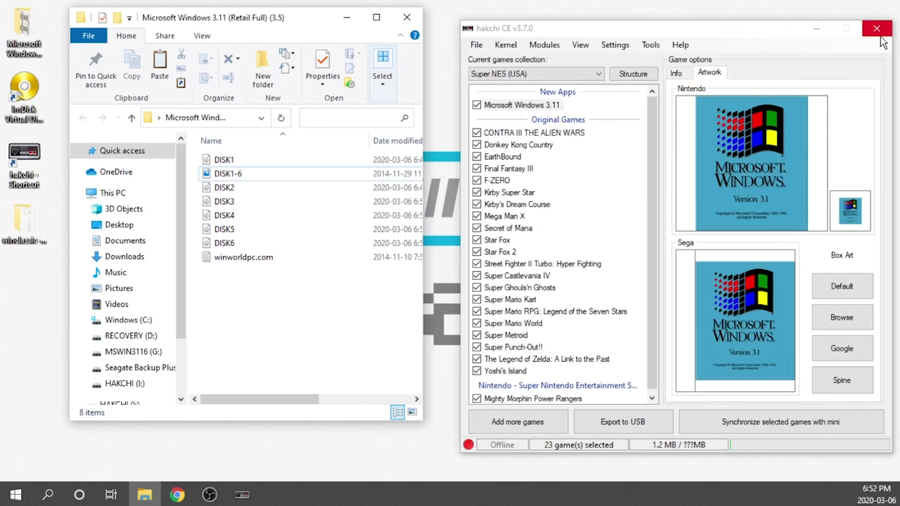
click(405, 16)
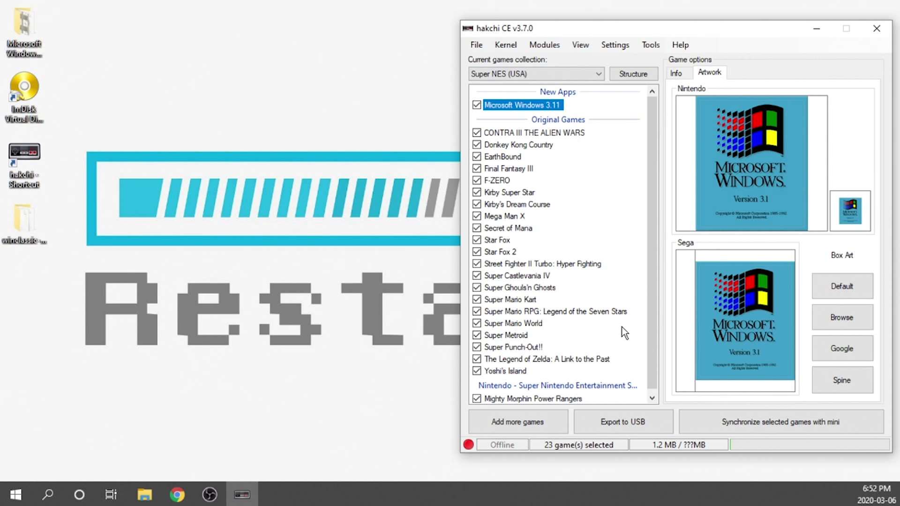
Step: Export the games to the I:\ (HAKCHI) USB drive
click(621, 424)
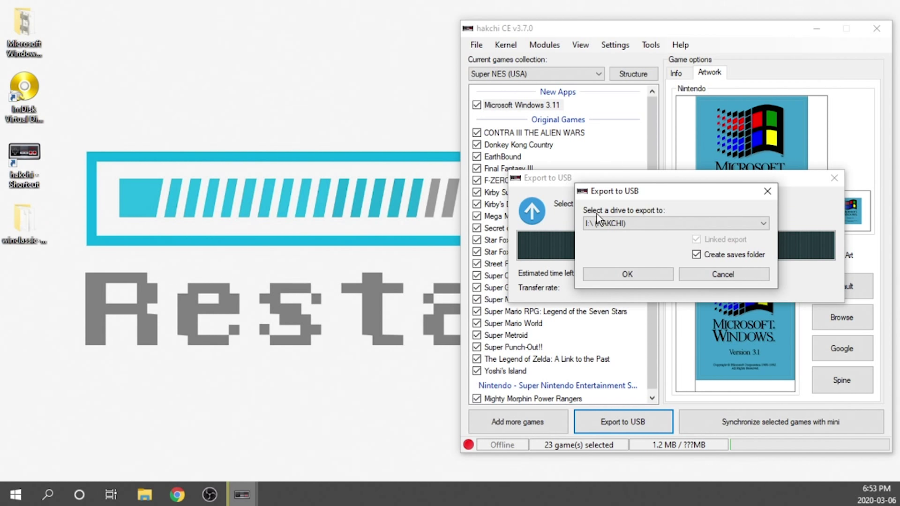
click(628, 275)
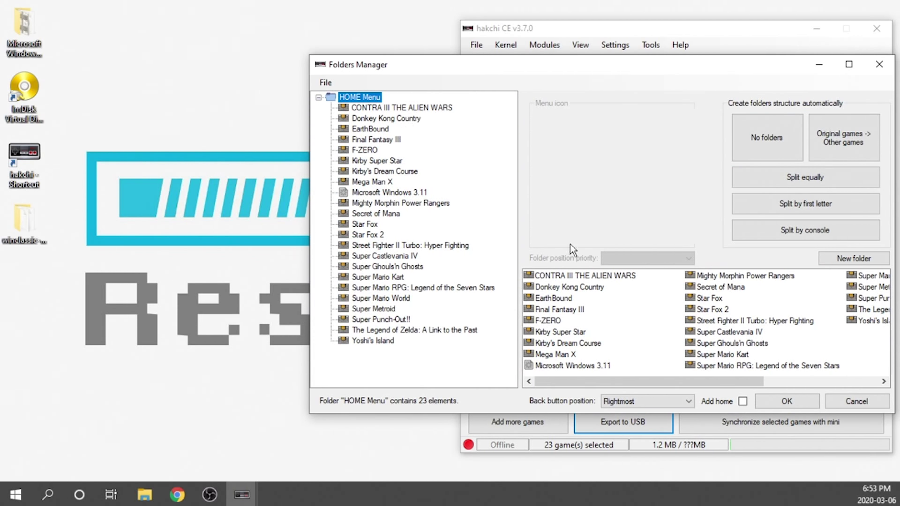
Step: Select Microsoft Windows 3.11 in the HOME Menu and run the export until it reports Done!
click(390, 193)
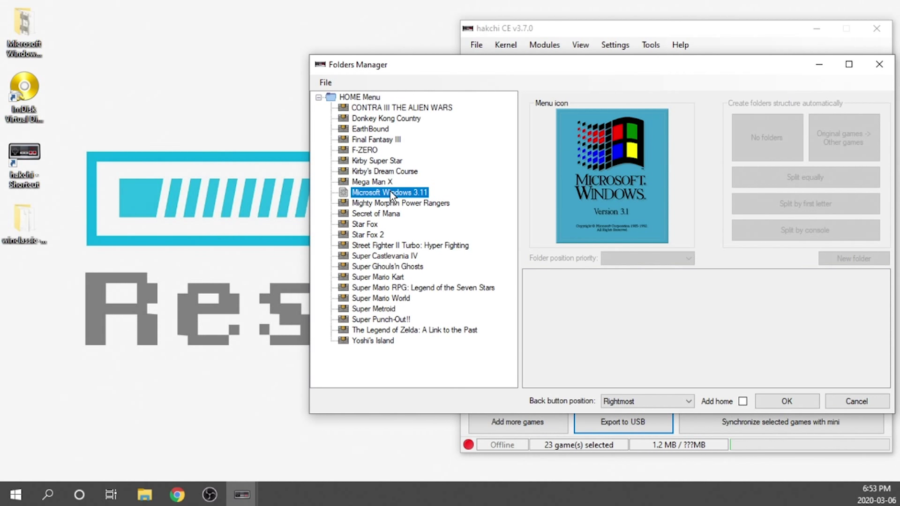
click(780, 403)
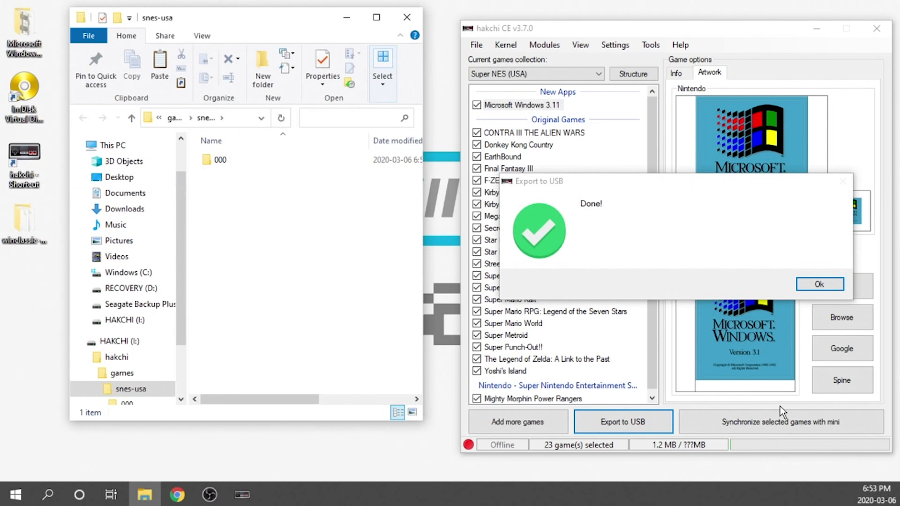
Step: Dismiss the export notice and browse HAKCHI's 000\CLV-O-HNUZA\INSTALL folder to check the 463 setup files
click(821, 284)
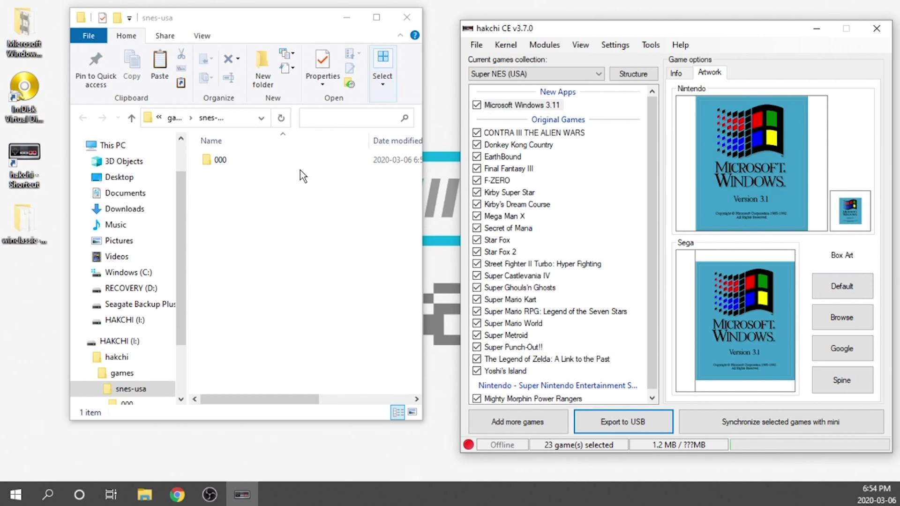
click(278, 197)
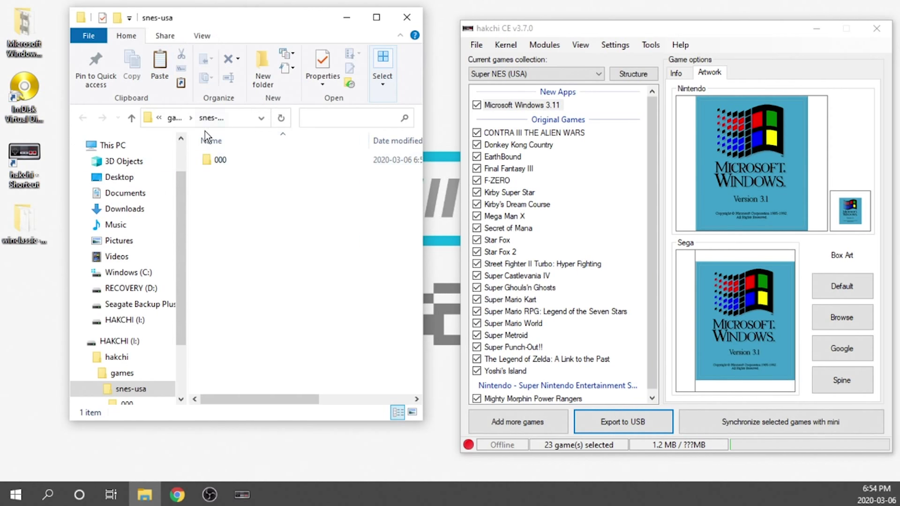
double_click(213, 161)
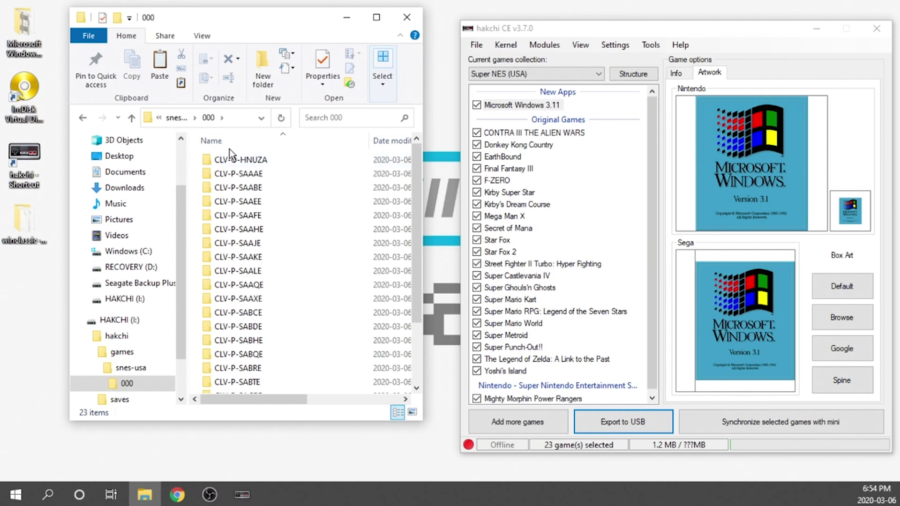
double_click(261, 161)
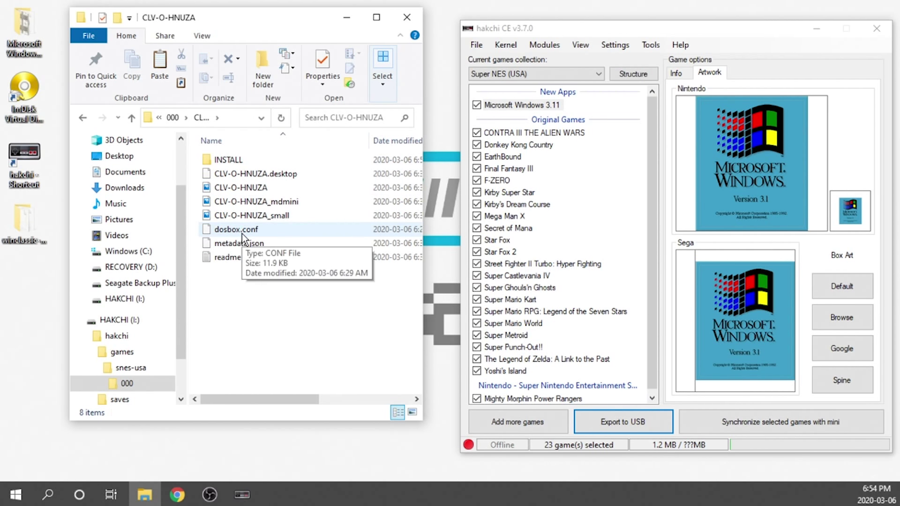
double_click(238, 159)
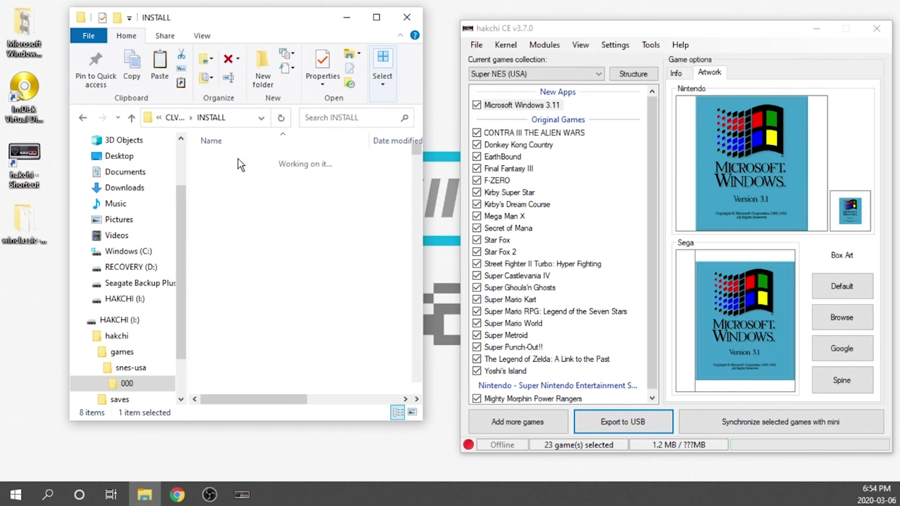
scroll(250, 281, down, 20)
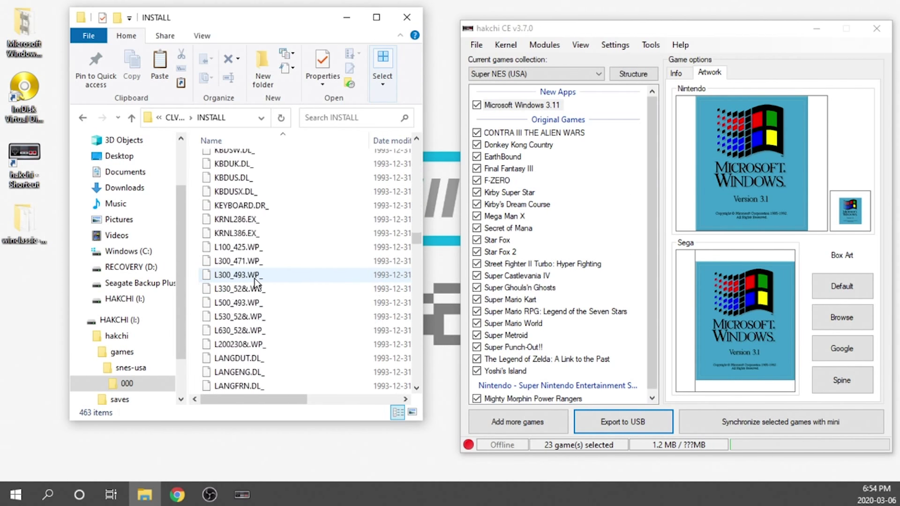
scroll(255, 278, down, 20)
scroll(254, 276, up, 20)
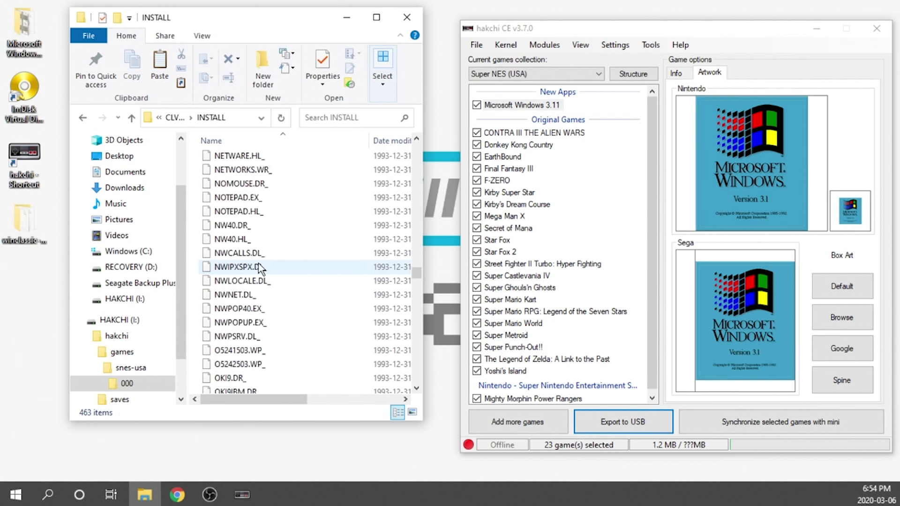
scroll(254, 255, up, 20)
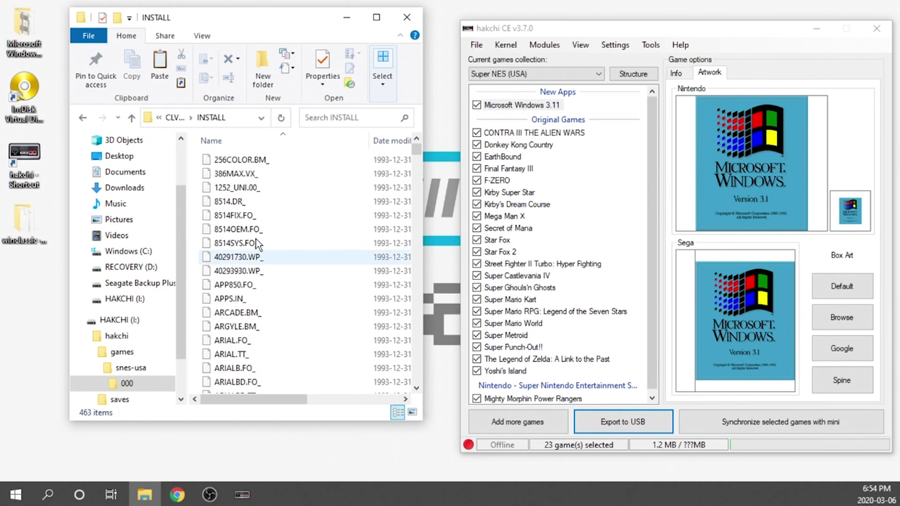